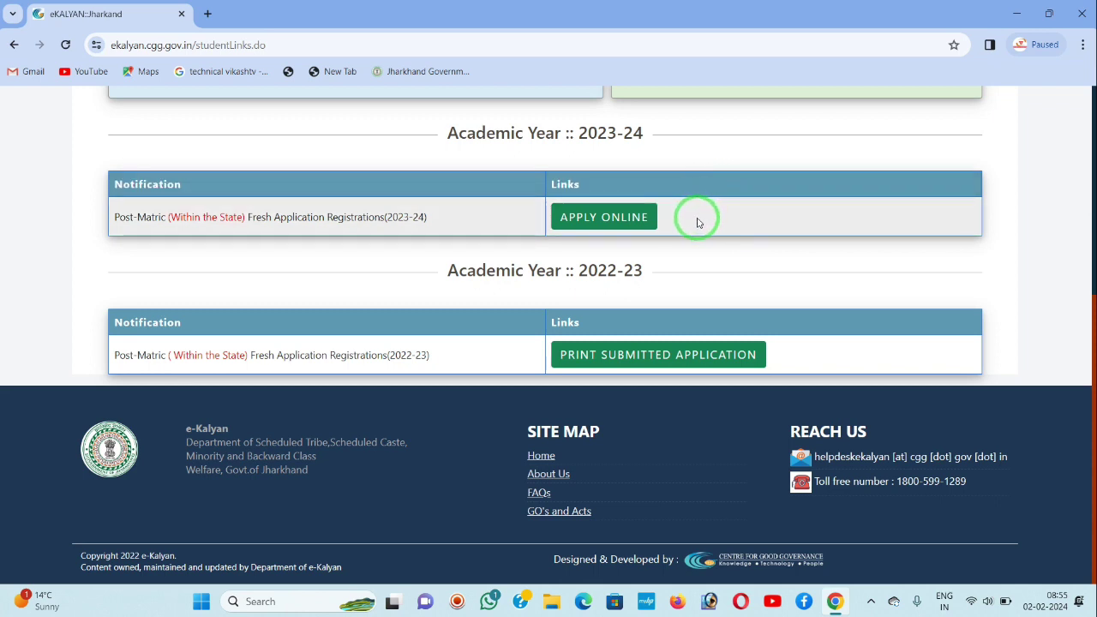
Open the 2023-24 post-matric fresh application within the state and go to its institution and college details.
{"action": "left_click", "coordinate": [615, 223]}
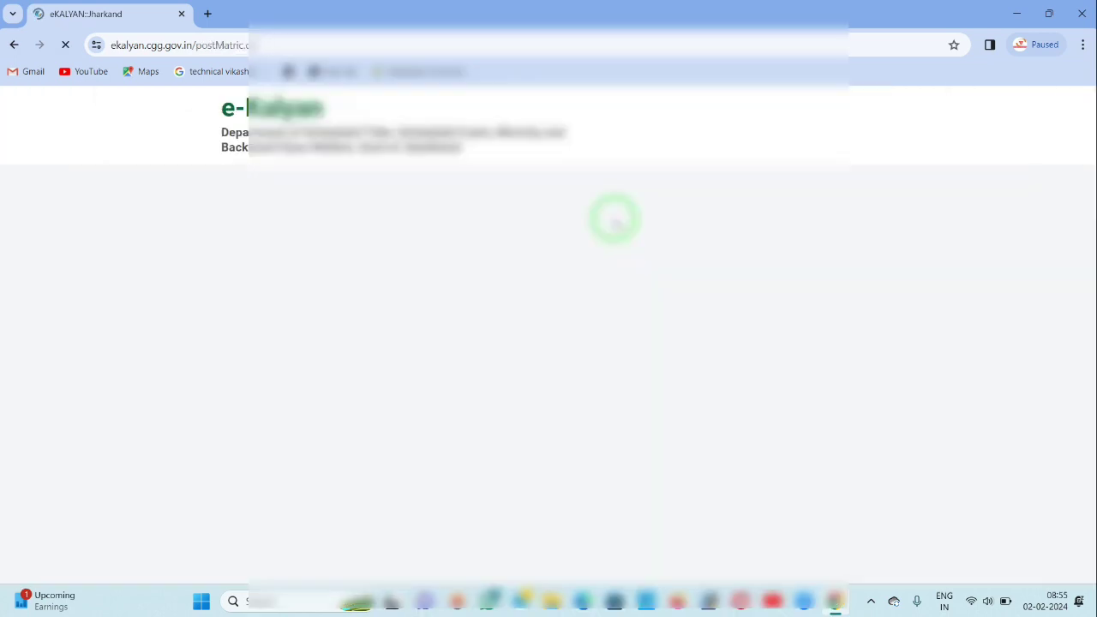
{"action": "scroll", "coordinate": [651, 360], "scroll_direction": "down", "scroll_amount": 8}
{"action": "scroll", "coordinate": [655, 360], "scroll_direction": "down", "scroll_amount": 5}
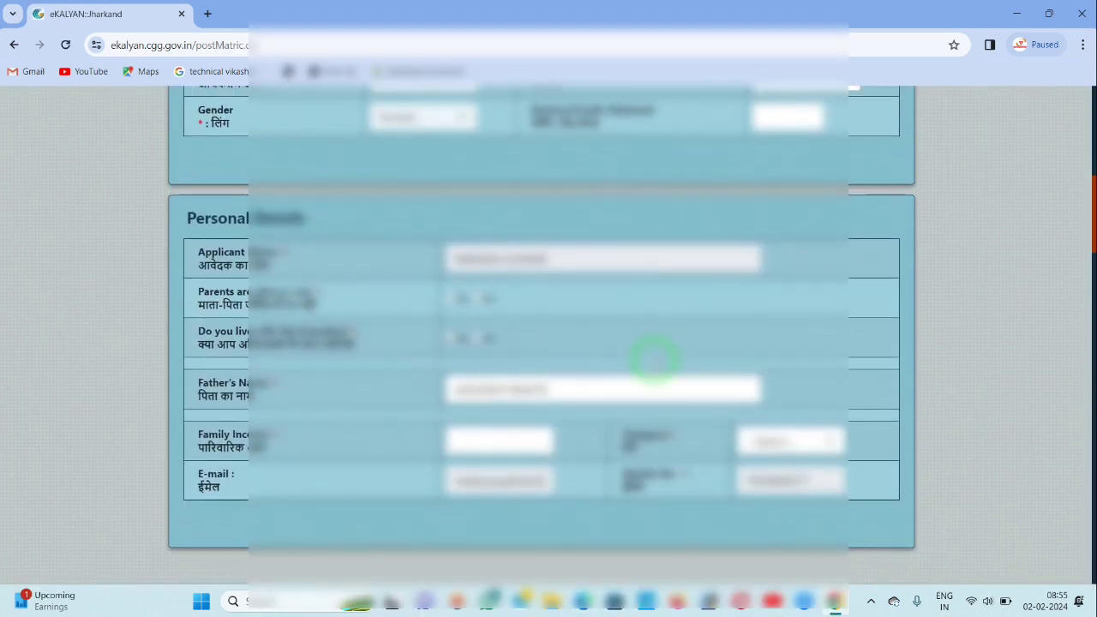
{"action": "scroll", "coordinate": [654, 351], "scroll_direction": "down", "scroll_amount": 2}
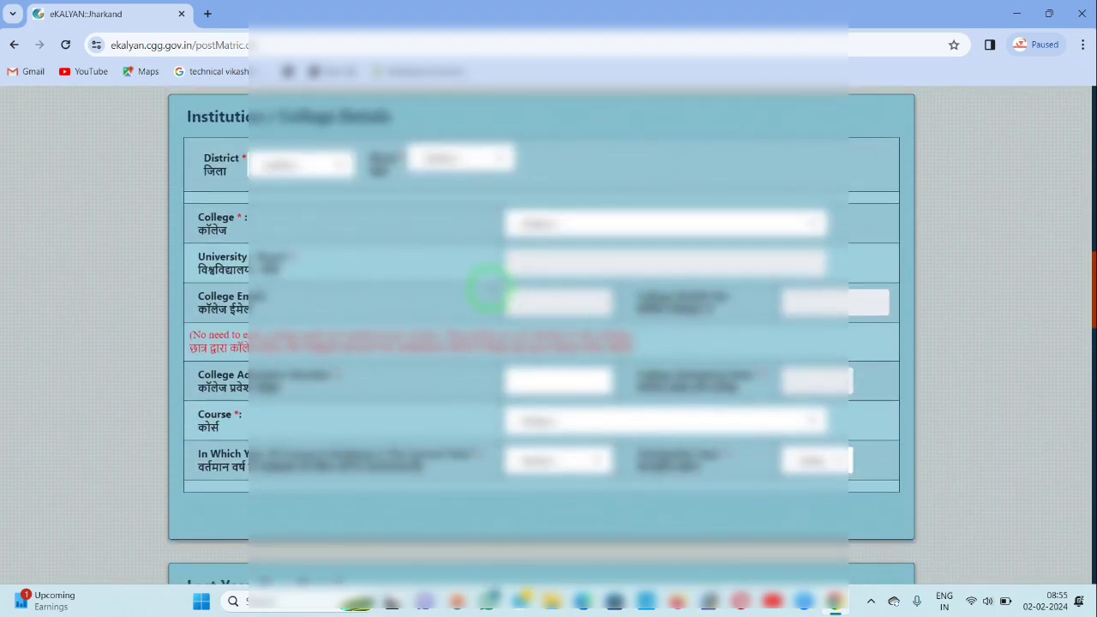
Set the institution's district to Hazaribagh and its block to Hazaribagh, accepting the loading notices.
{"action": "left_click", "coordinate": [283, 167]}
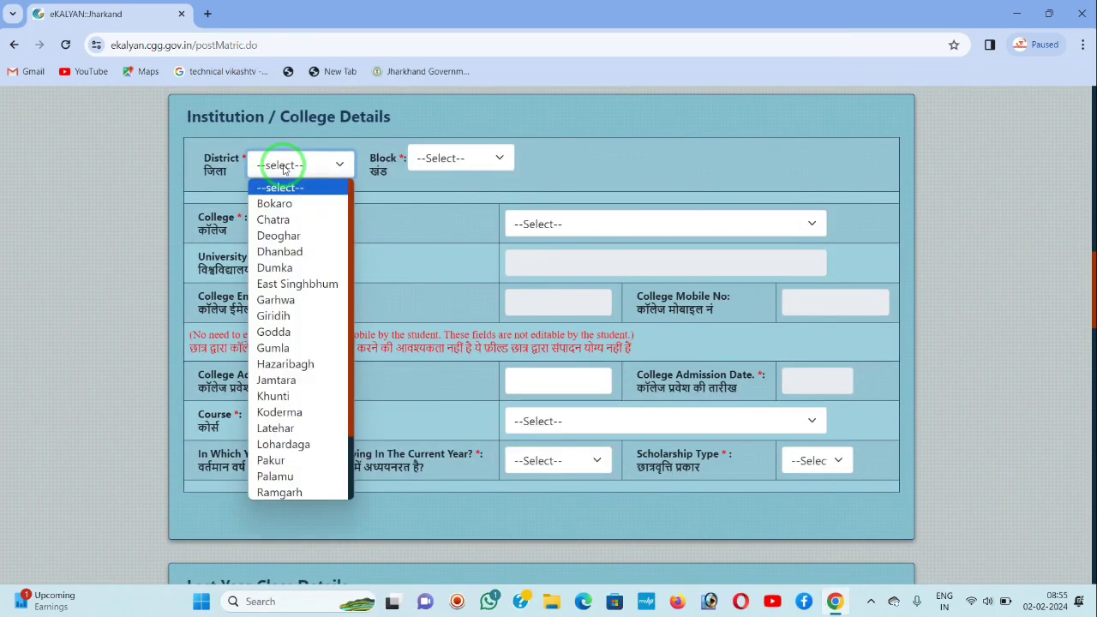
{"action": "left_click", "coordinate": [286, 365]}
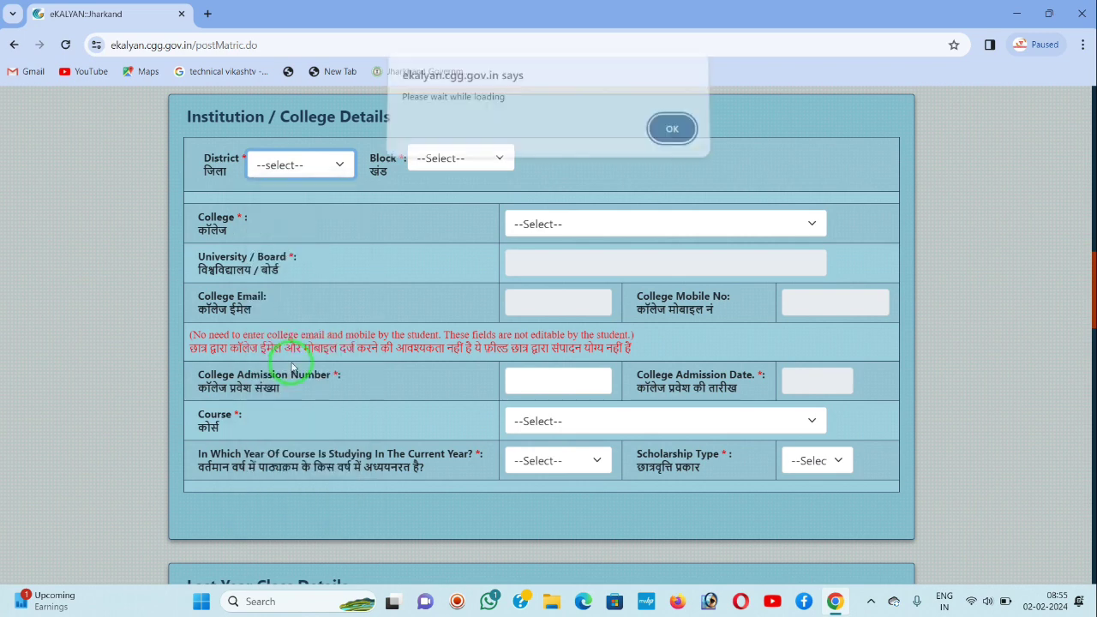
{"action": "left_click", "coordinate": [672, 136]}
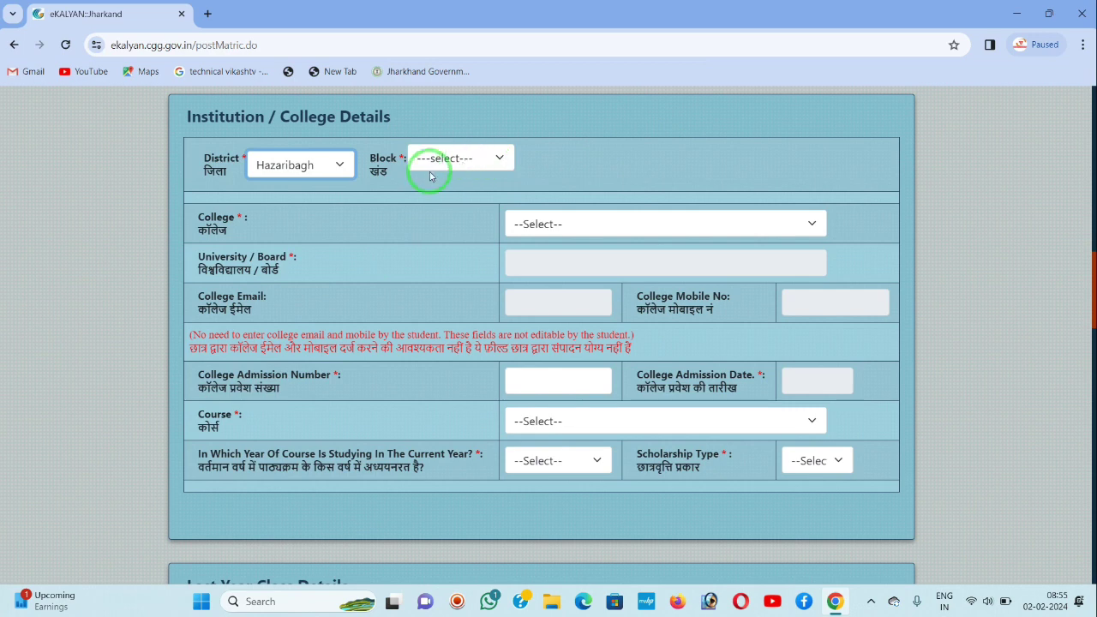
{"action": "left_click", "coordinate": [471, 159]}
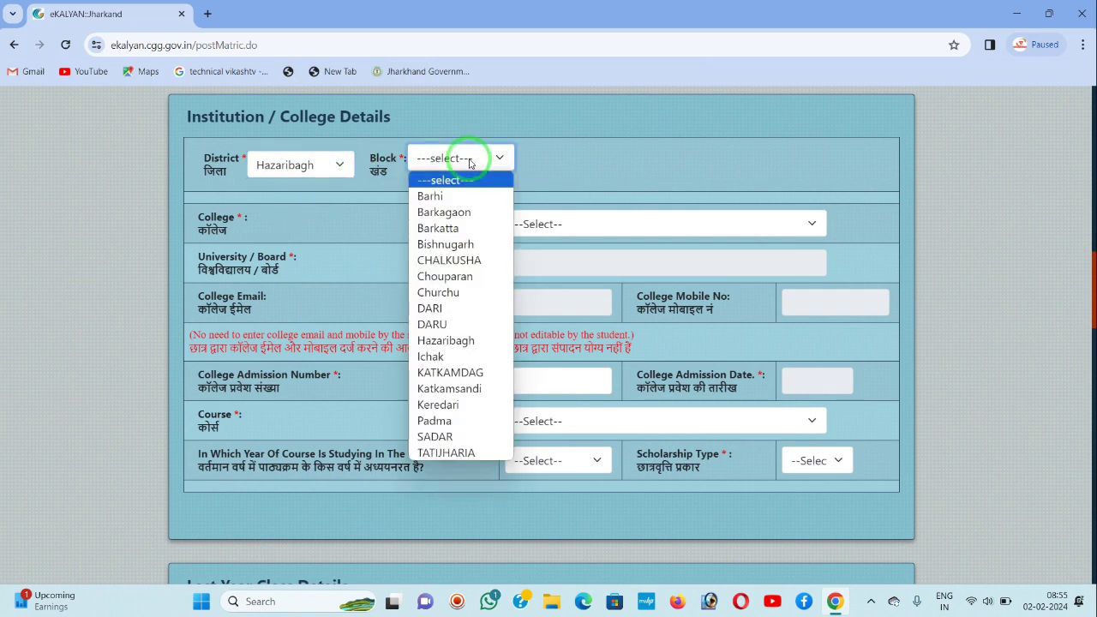
{"action": "left_click", "coordinate": [473, 341]}
{"action": "left_click", "coordinate": [671, 136]}
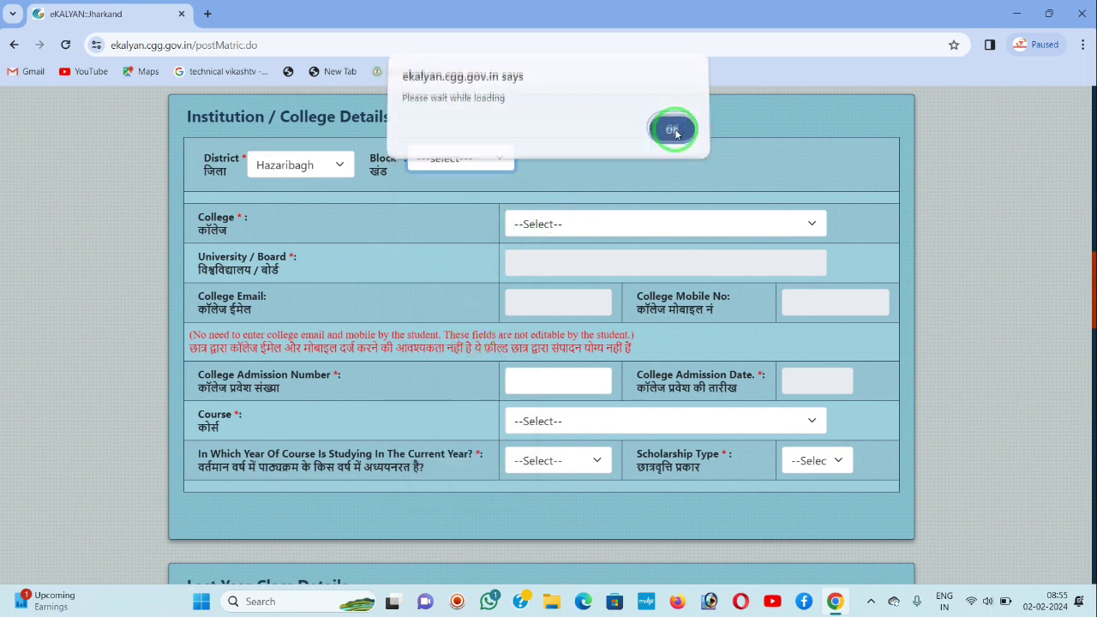
{"action": "left_click", "coordinate": [671, 135]}
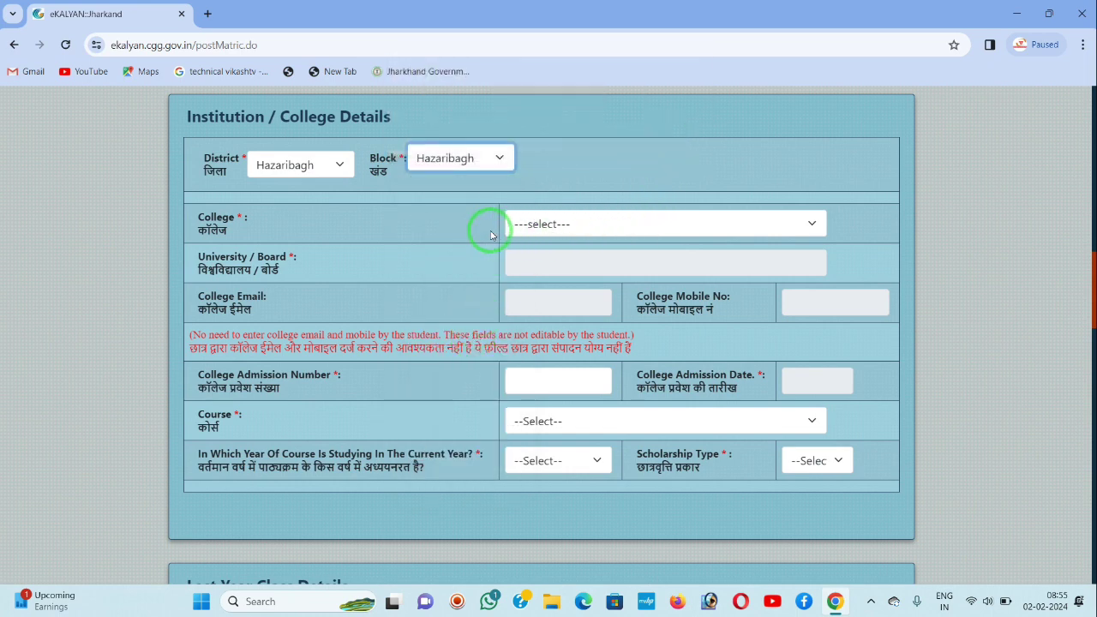
Choose AISECT UNIVERSITY as the college and BLIB INFO SC as the course, accepting the loading notices.
{"action": "left_click", "coordinate": [611, 224]}
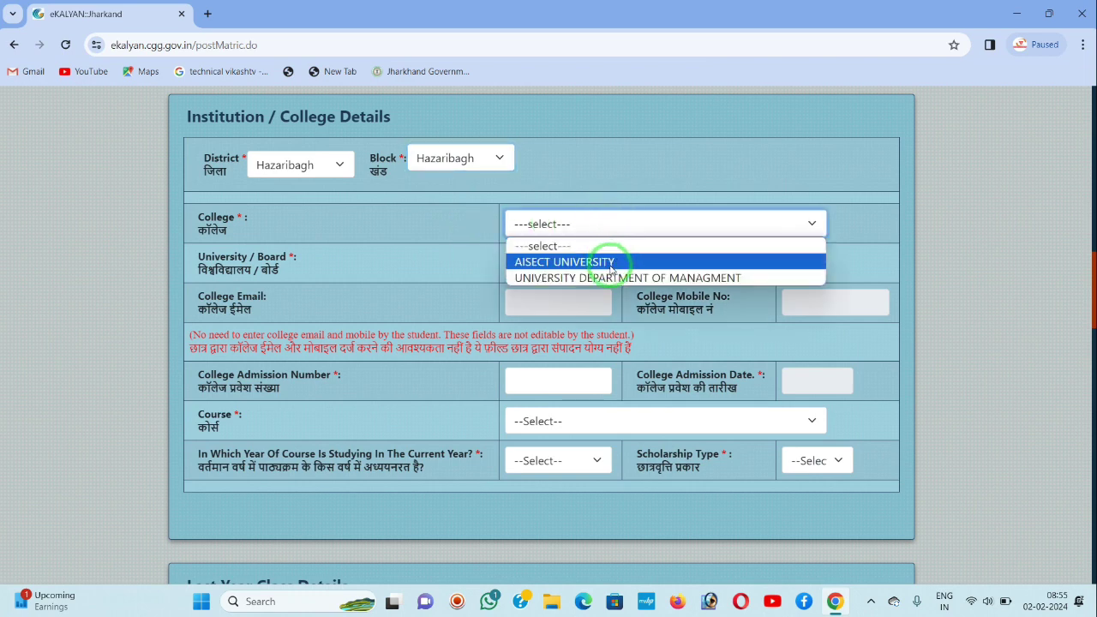
{"action": "left_click", "coordinate": [610, 264]}
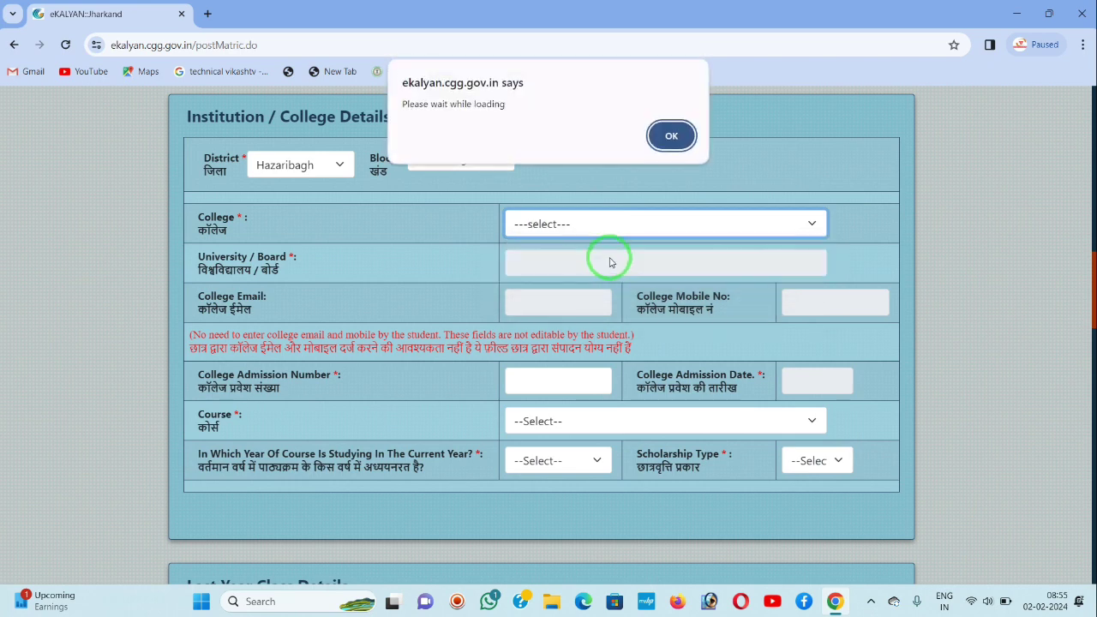
{"action": "left_click", "coordinate": [672, 136]}
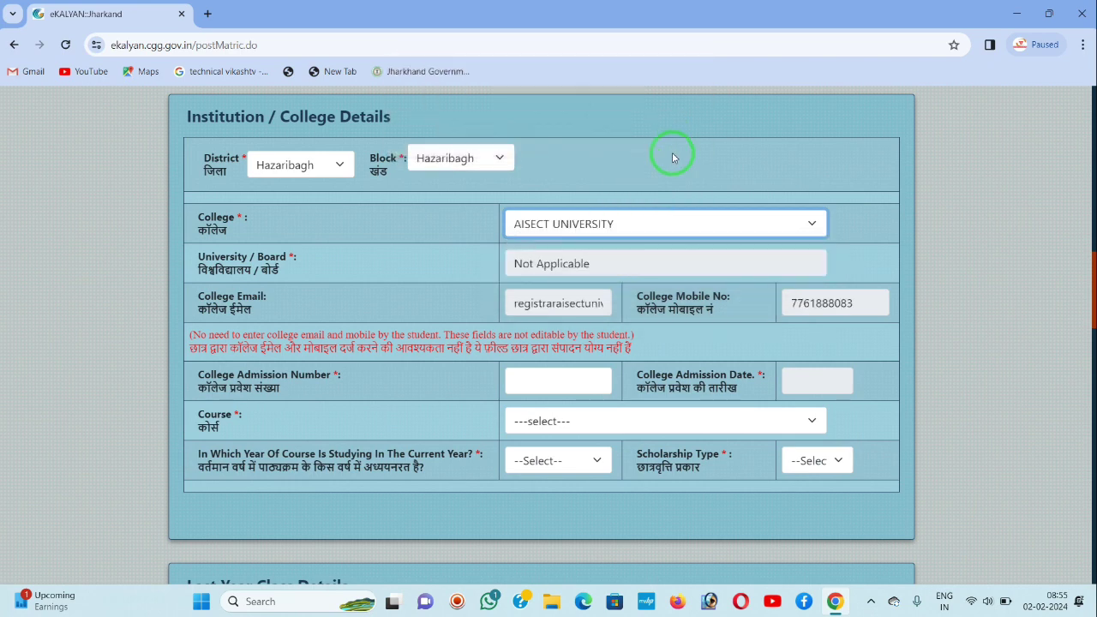
{"action": "left_click", "coordinate": [556, 420]}
{"action": "scroll", "coordinate": [561, 390], "scroll_direction": "down", "scroll_amount": 1}
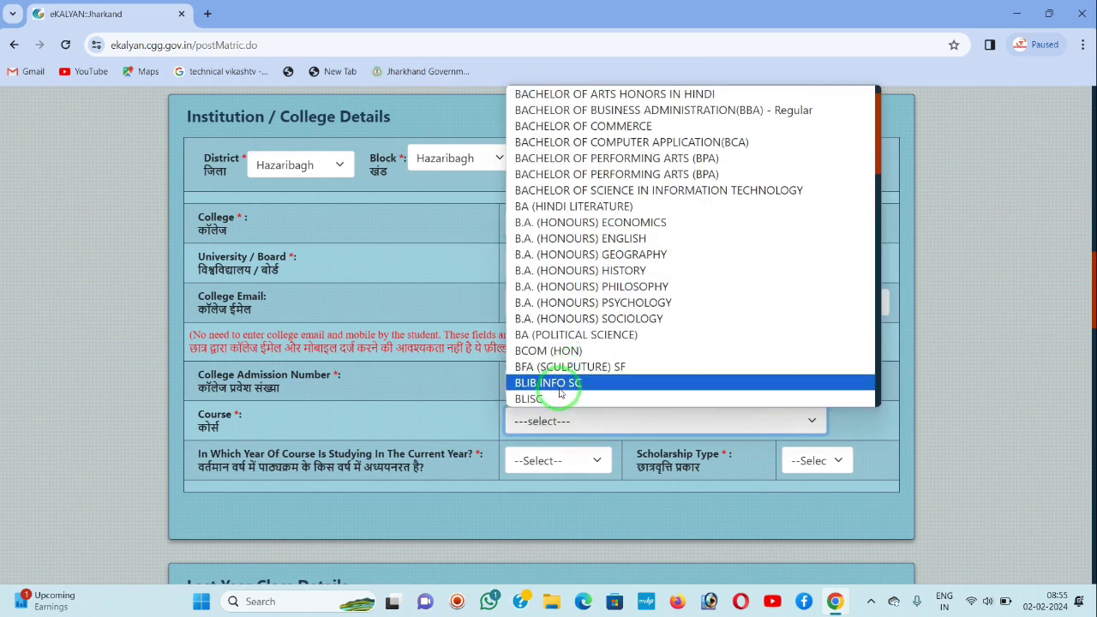
{"action": "left_click", "coordinate": [564, 383]}
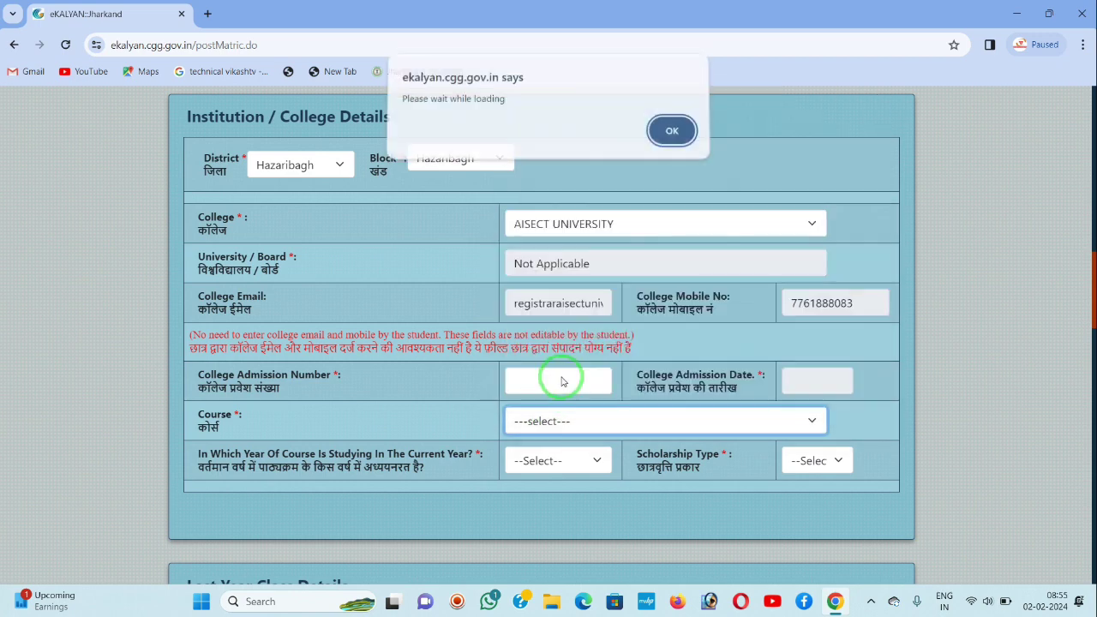
{"action": "left_click", "coordinate": [672, 137]}
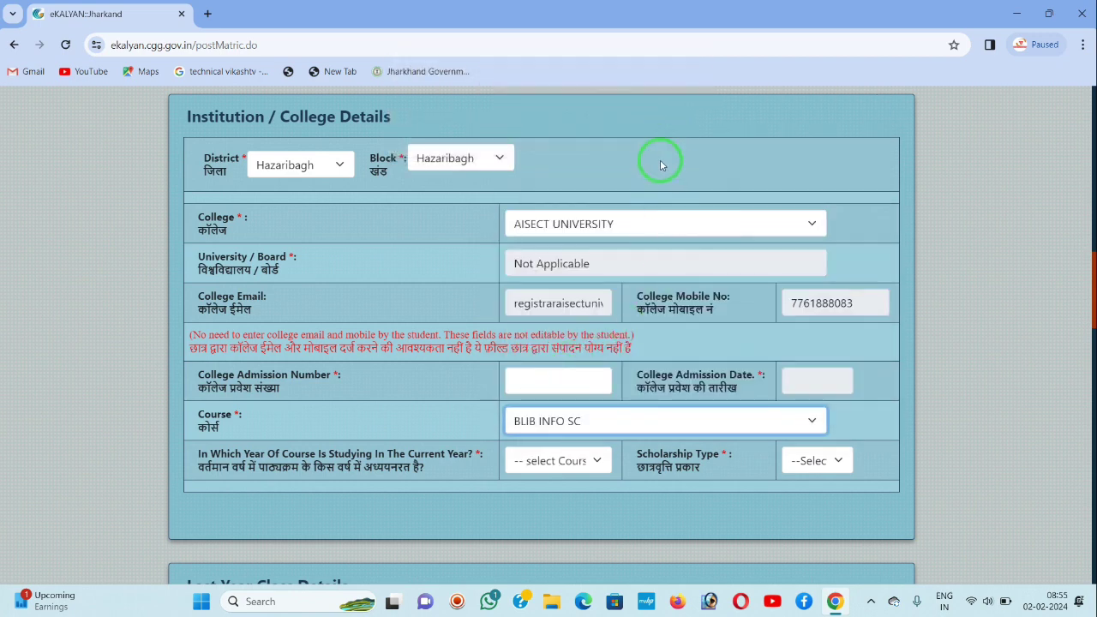
Set the current course year to 1 and the scholarship type to Day Scholar for the BLIB INFO SC course.
{"action": "left_click", "coordinate": [551, 463]}
{"action": "left_click", "coordinate": [522, 499]}
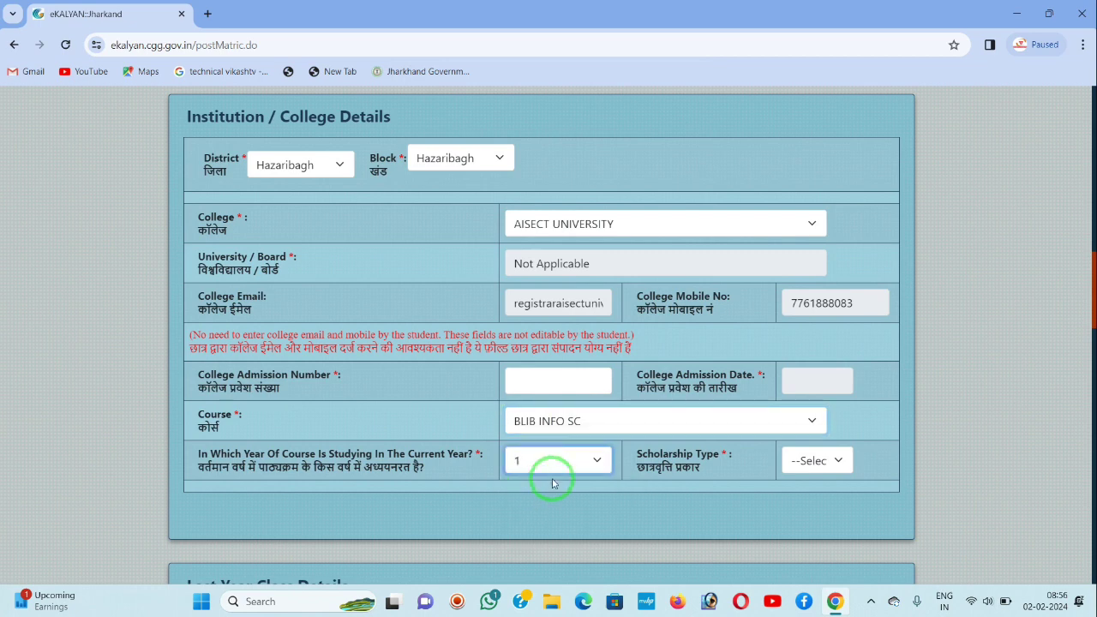
{"action": "left_click", "coordinate": [819, 463]}
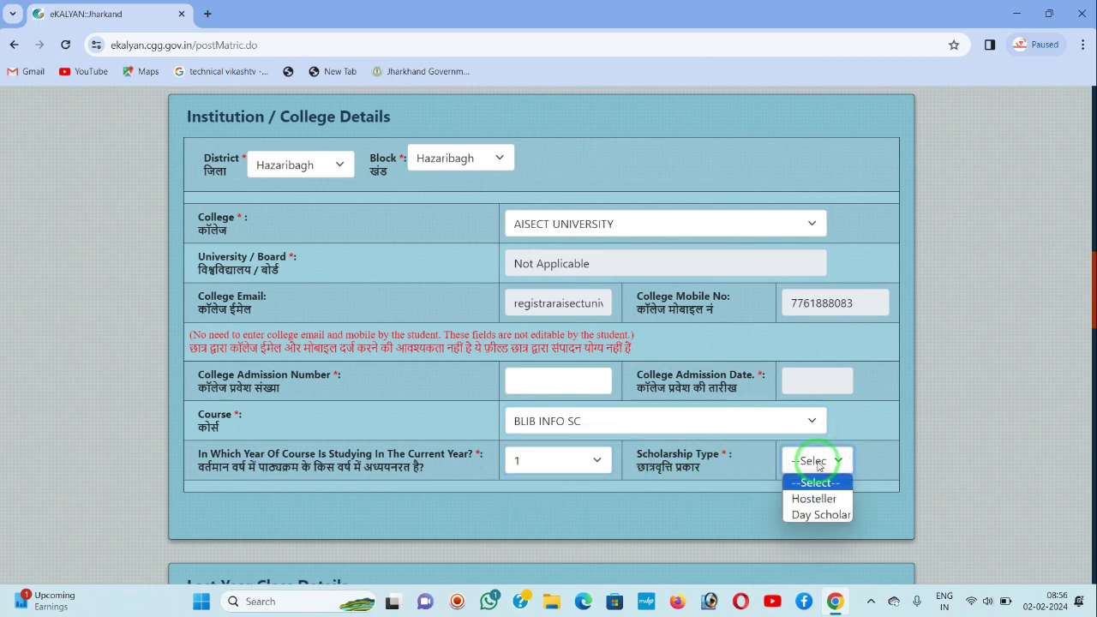
{"action": "left_click", "coordinate": [819, 515]}
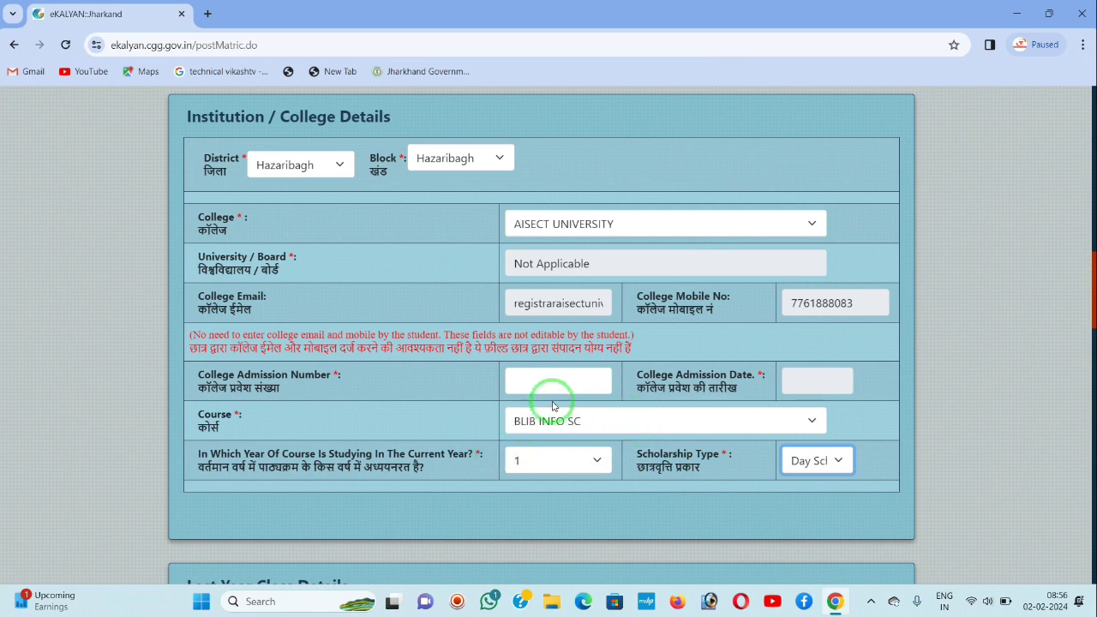
Change the institution's district to Lohardaga and its block to Lohardaga Block, accepting the loading notices.
{"action": "left_click", "coordinate": [302, 164]}
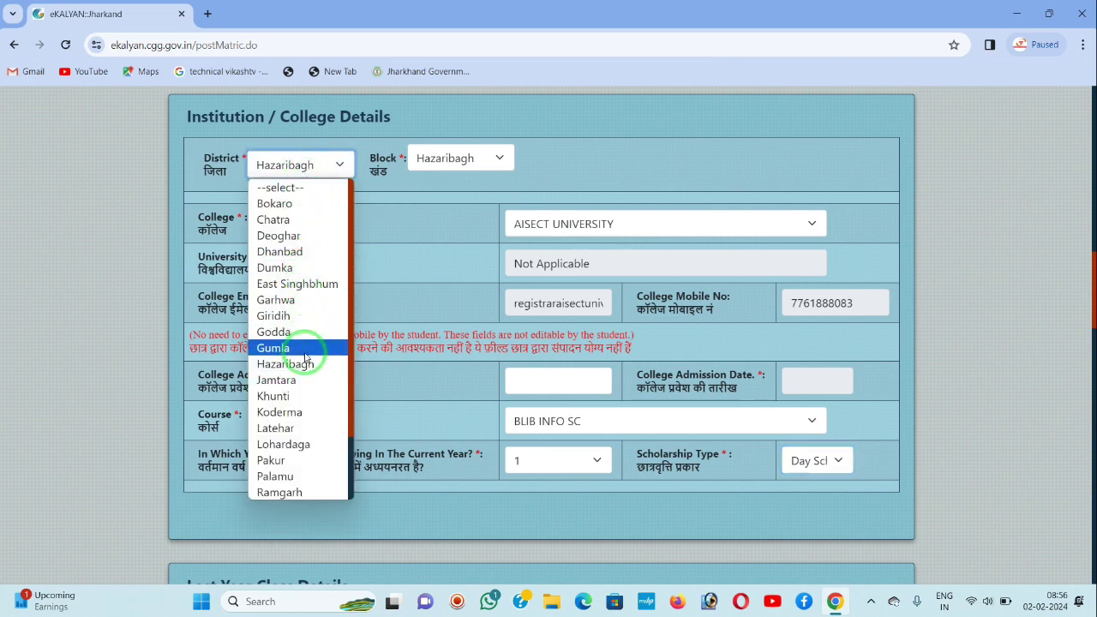
{"action": "left_click", "coordinate": [300, 443]}
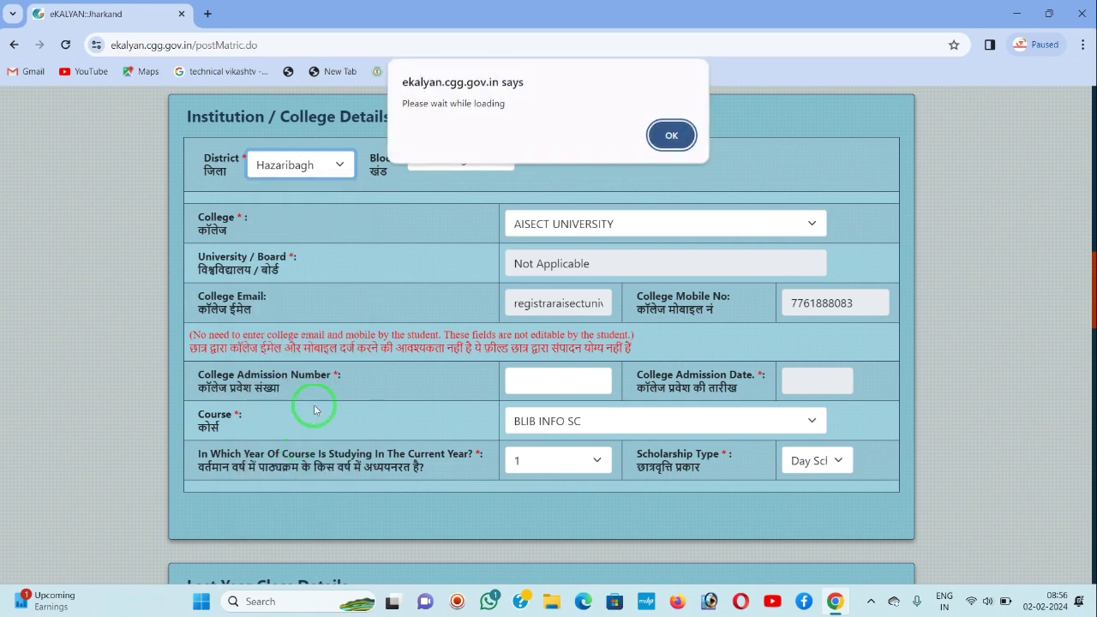
{"action": "left_click", "coordinate": [670, 137]}
{"action": "left_click", "coordinate": [485, 159]}
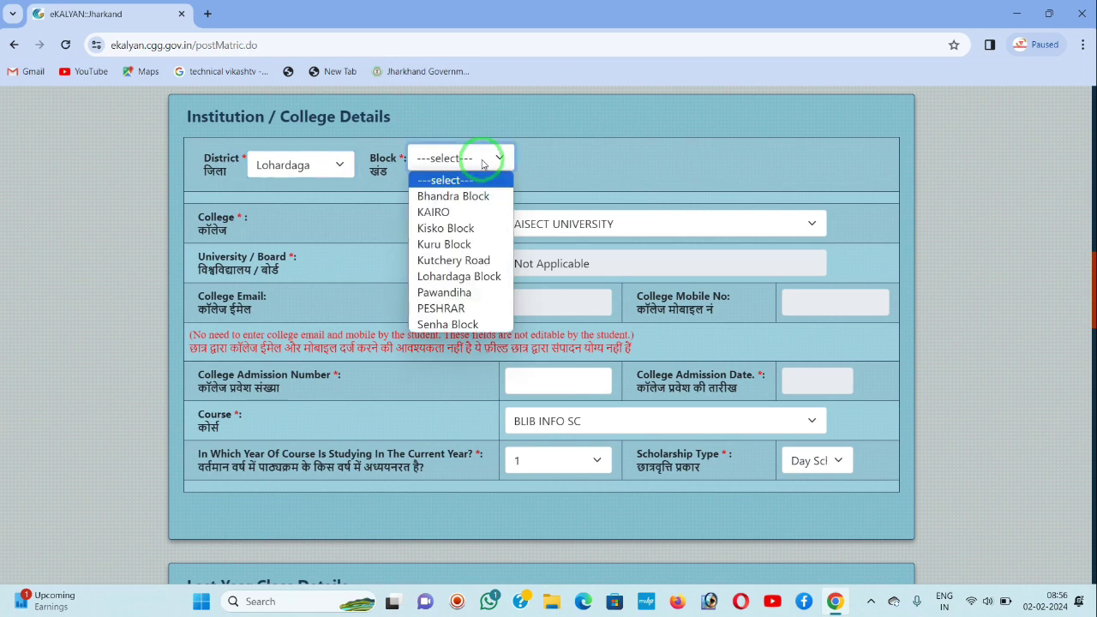
{"action": "left_click", "coordinate": [465, 276]}
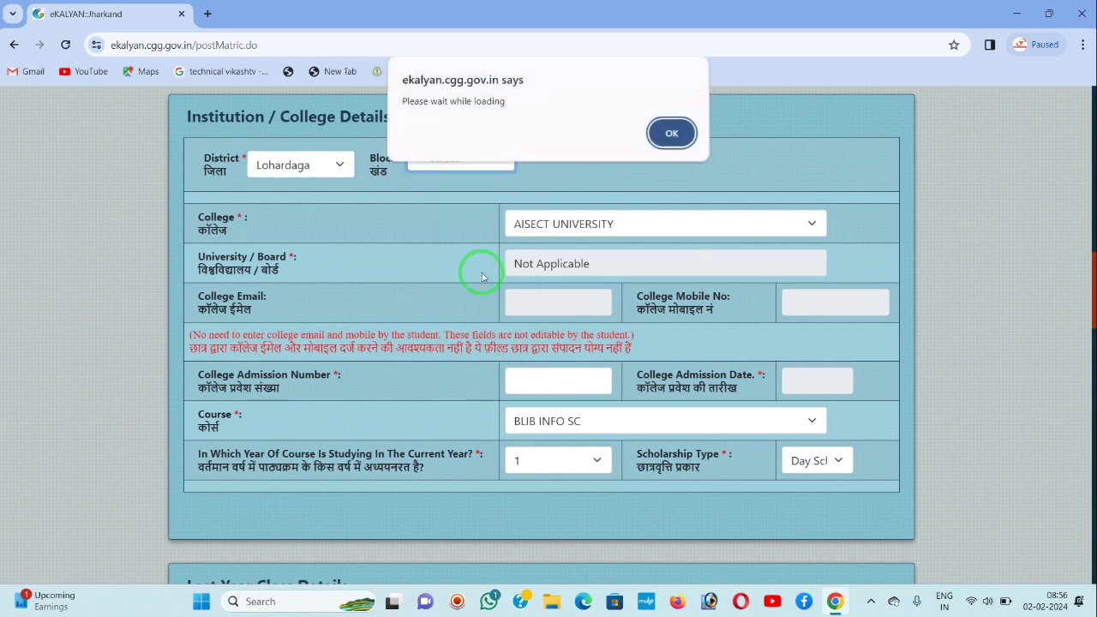
{"action": "left_click", "coordinate": [671, 137]}
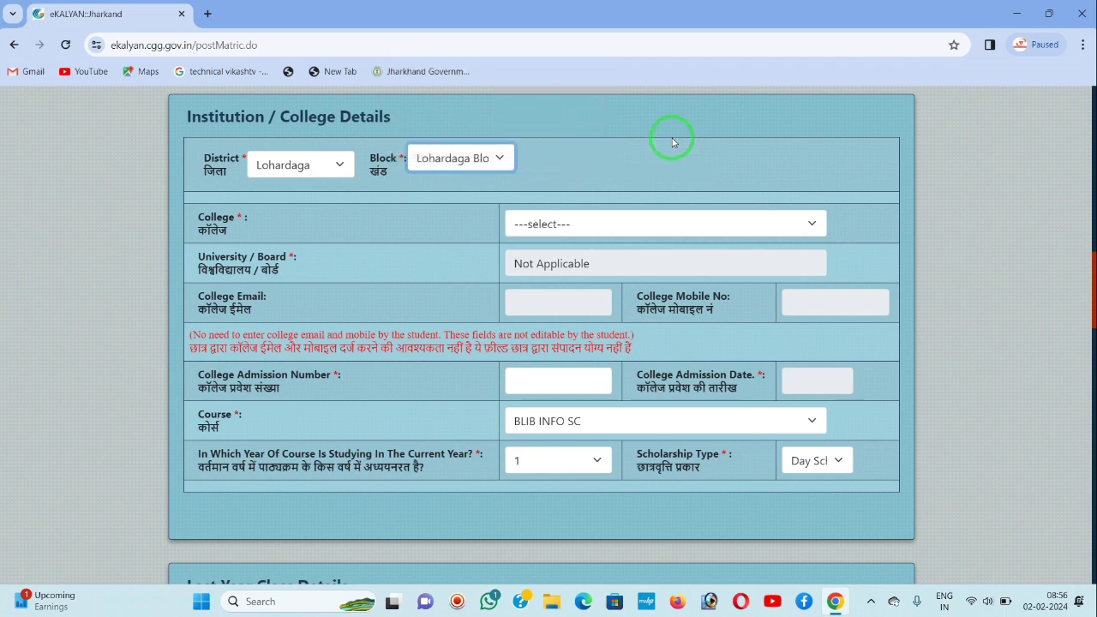
Choose Maa Saraswati PVT ITI, Jaynathpur, Lohardaga as the college and accept the loading notice.
{"action": "left_click", "coordinate": [749, 226]}
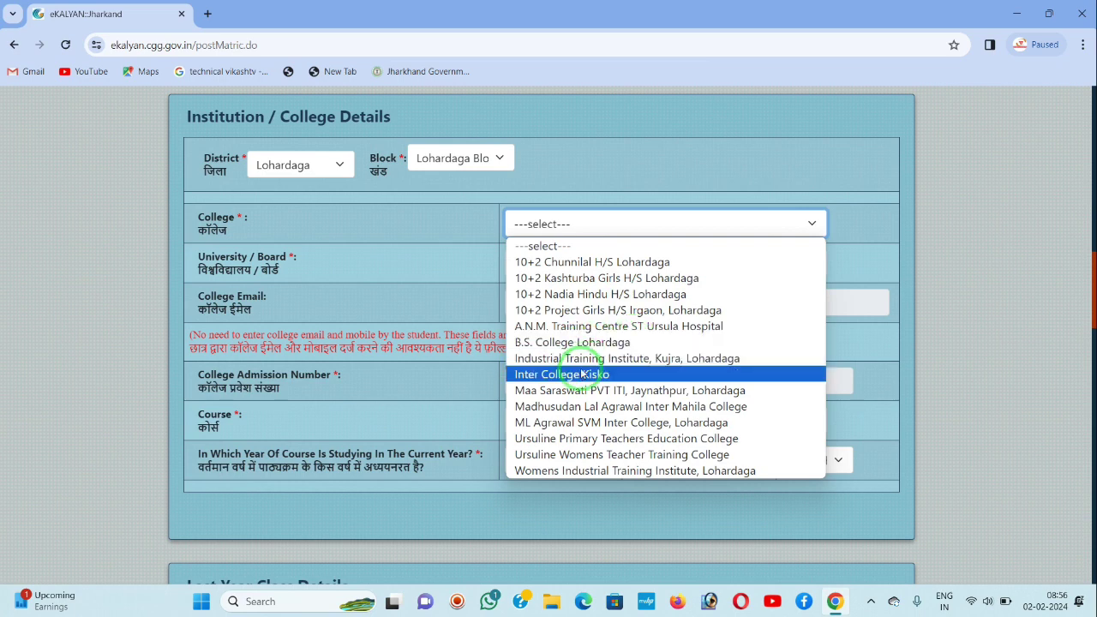
{"action": "left_click", "coordinate": [627, 391]}
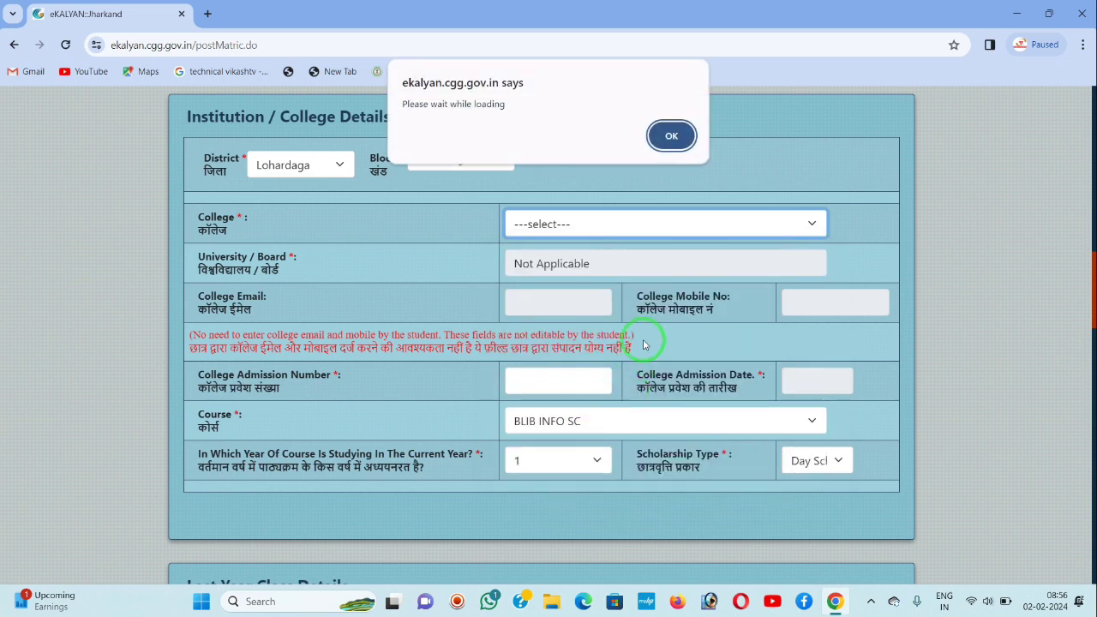
{"action": "left_click", "coordinate": [670, 139]}
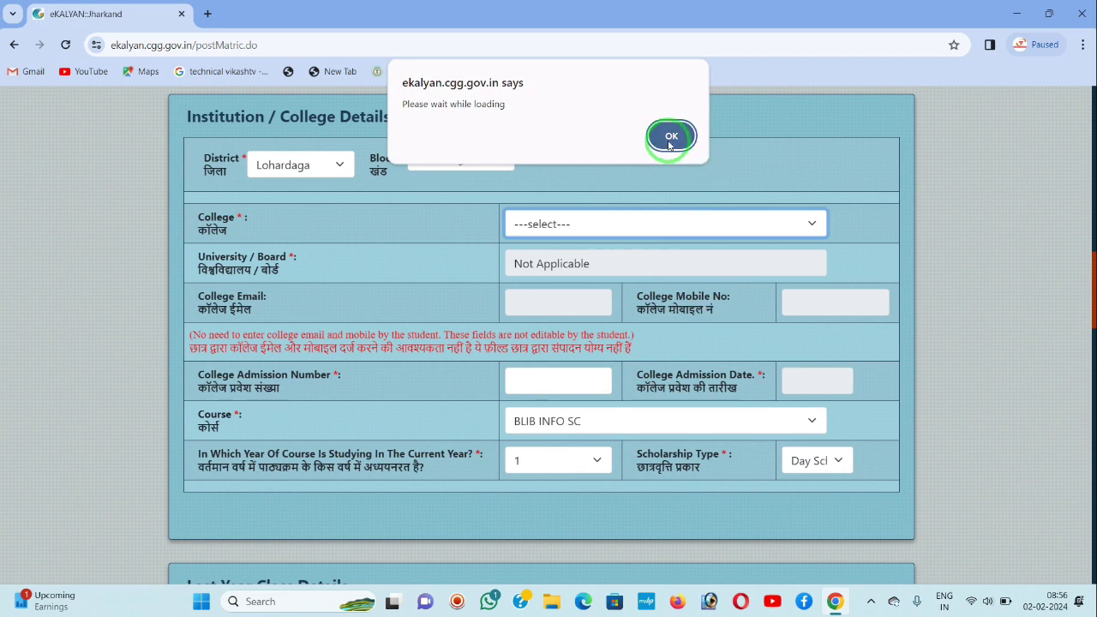
{"action": "left_click", "coordinate": [671, 139]}
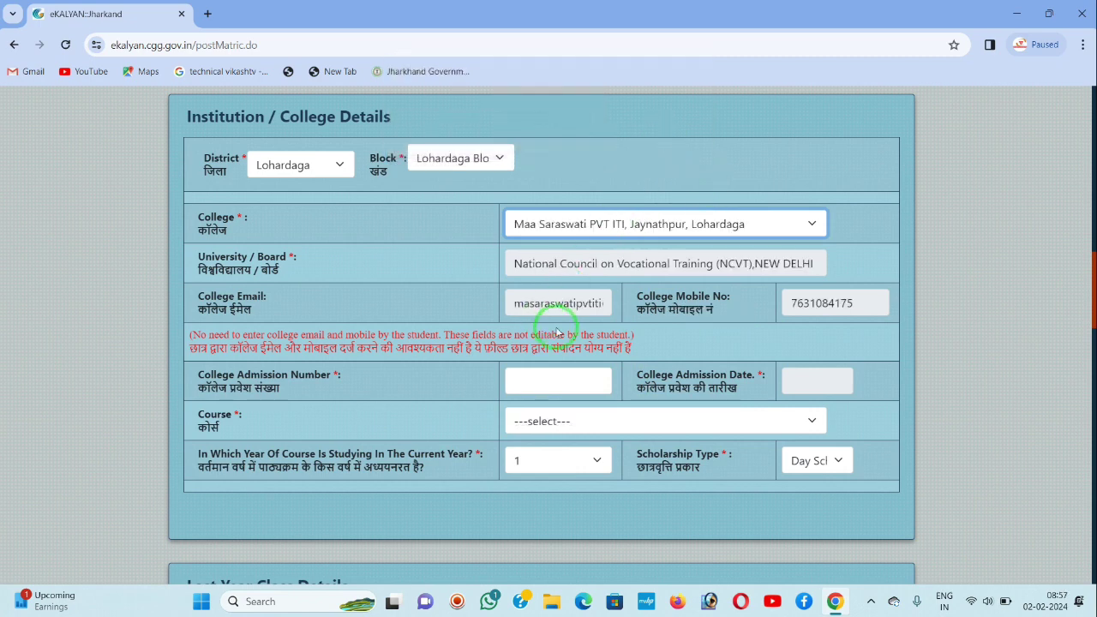
Choose INDUSTRIAL TRAINING INSTITUTE ELECTRICIAN as the course and accept the loading notice.
{"action": "left_click", "coordinate": [614, 420]}
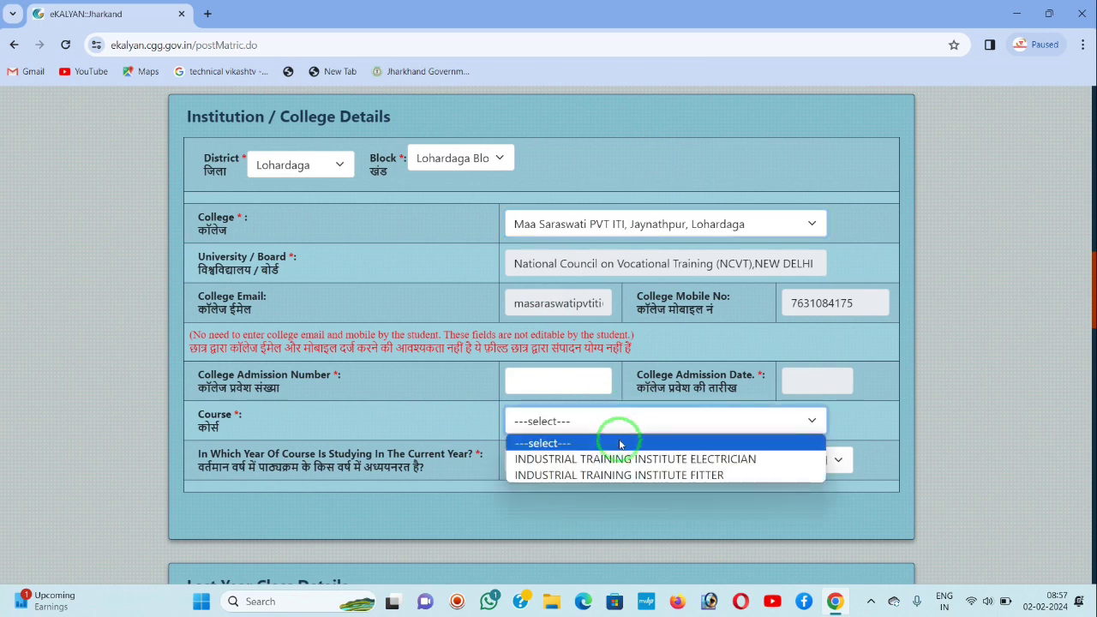
{"action": "left_click", "coordinate": [671, 460]}
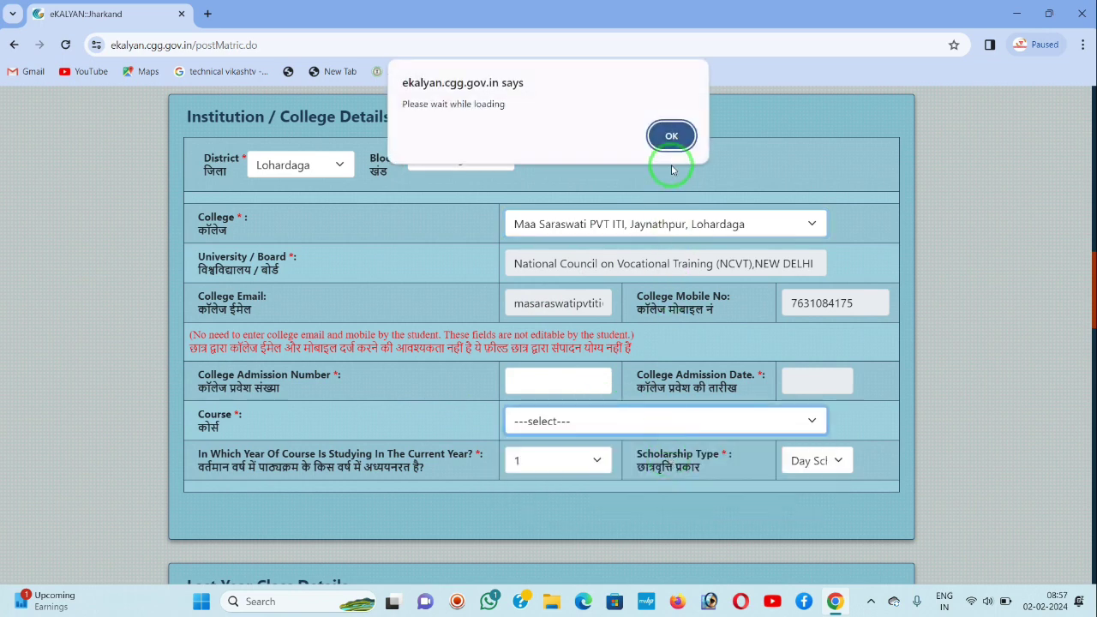
{"action": "left_click", "coordinate": [672, 135]}
{"action": "left_click", "coordinate": [672, 136]}
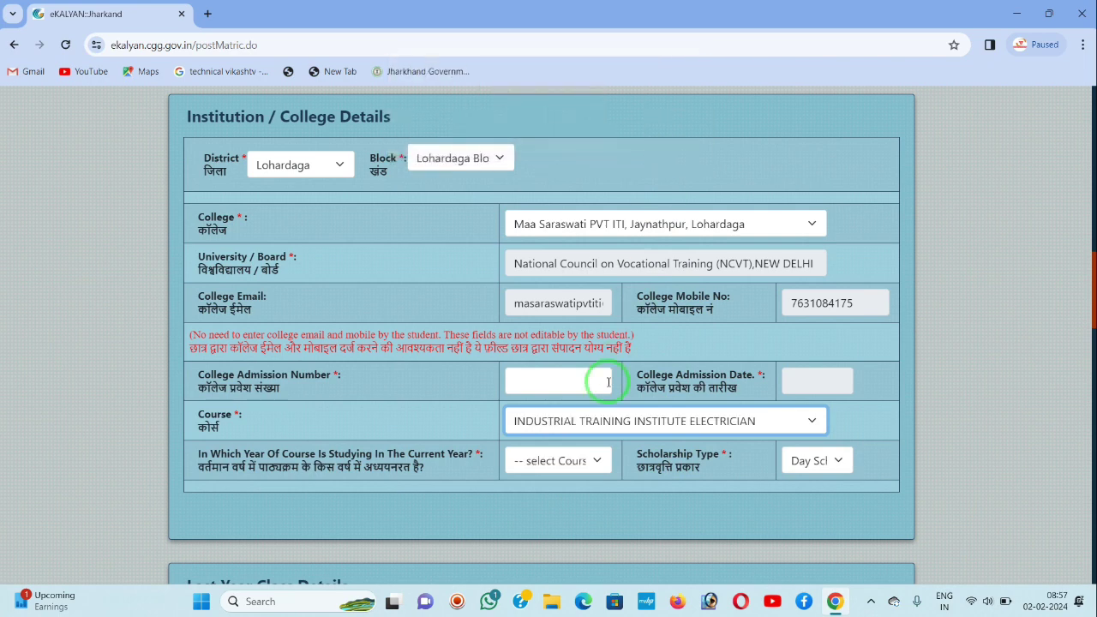
Set the current year of the electrician course to 1 and the scholarship type to Day Scholar.
{"action": "left_click", "coordinate": [569, 463]}
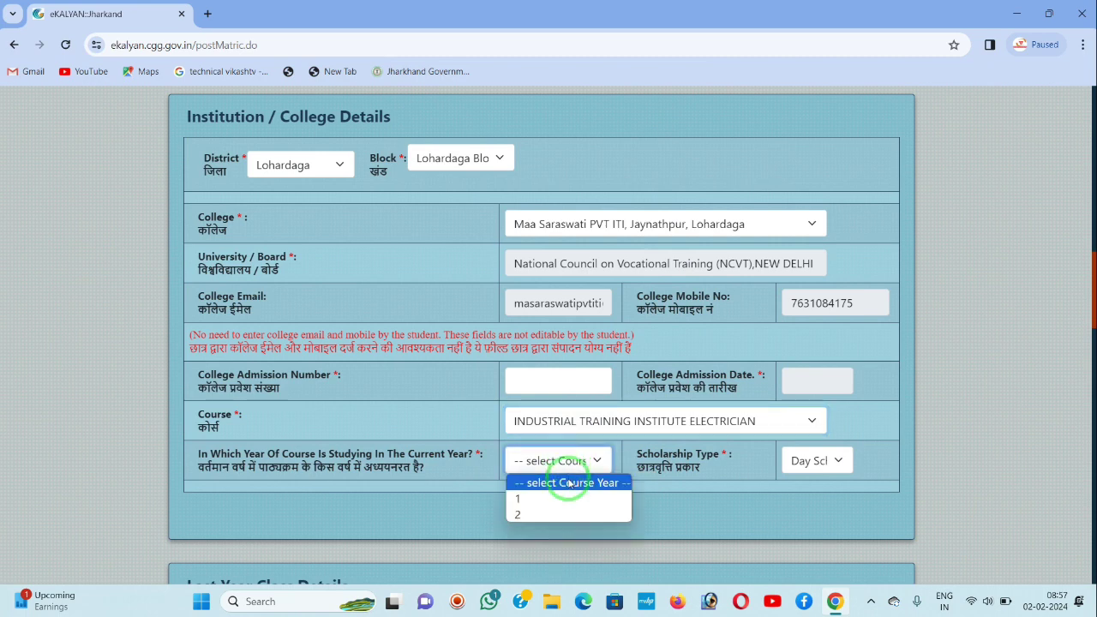
{"action": "left_click", "coordinate": [530, 500]}
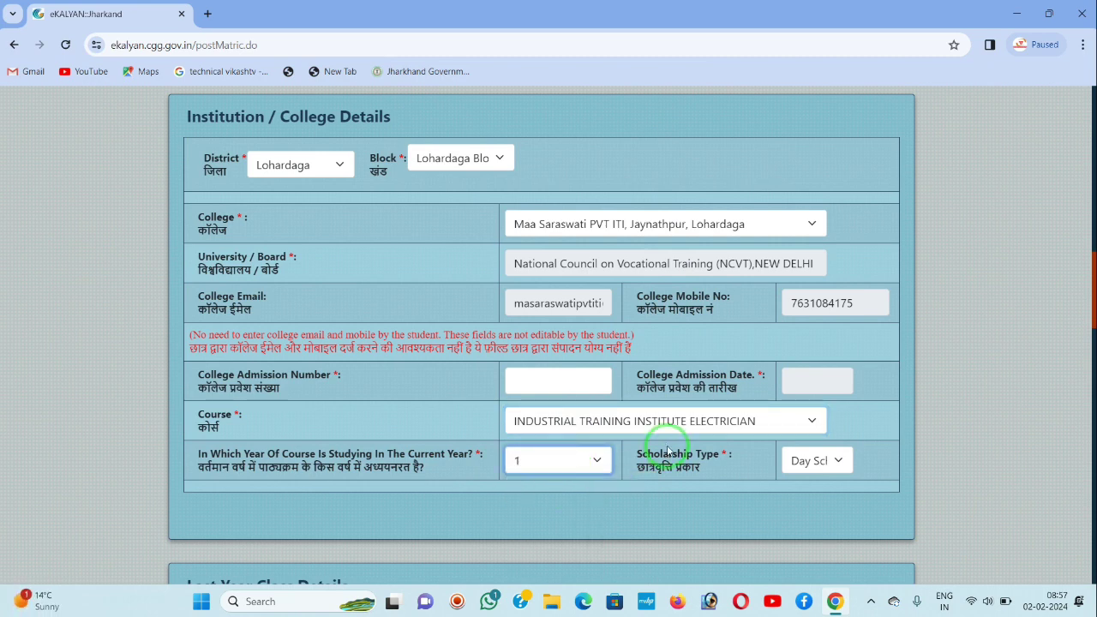
{"action": "left_click", "coordinate": [832, 467]}
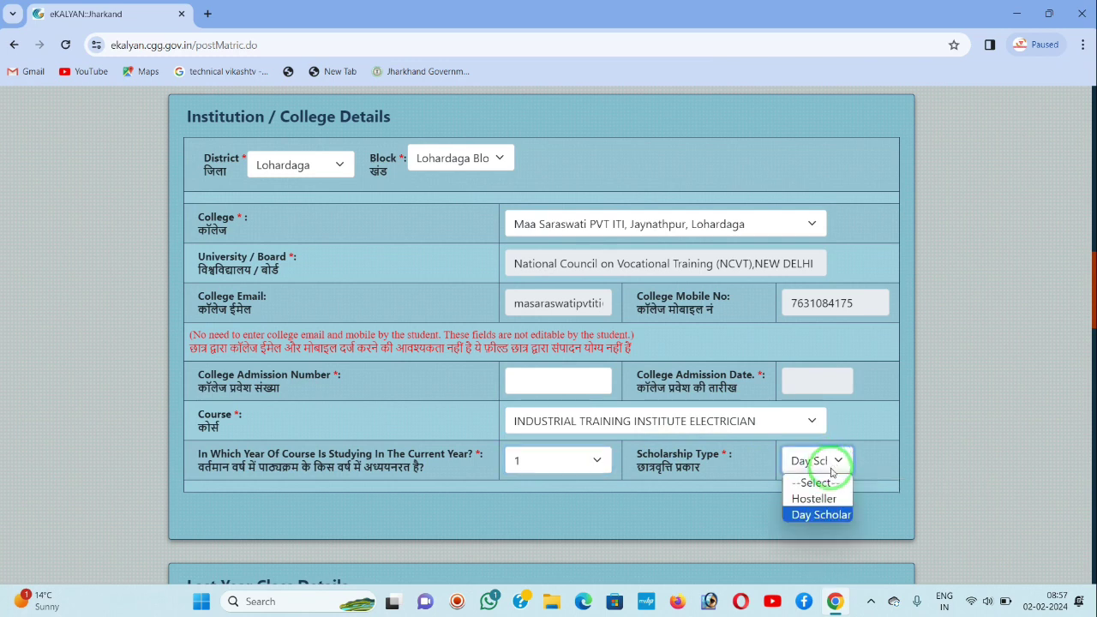
{"action": "left_click", "coordinate": [823, 516]}
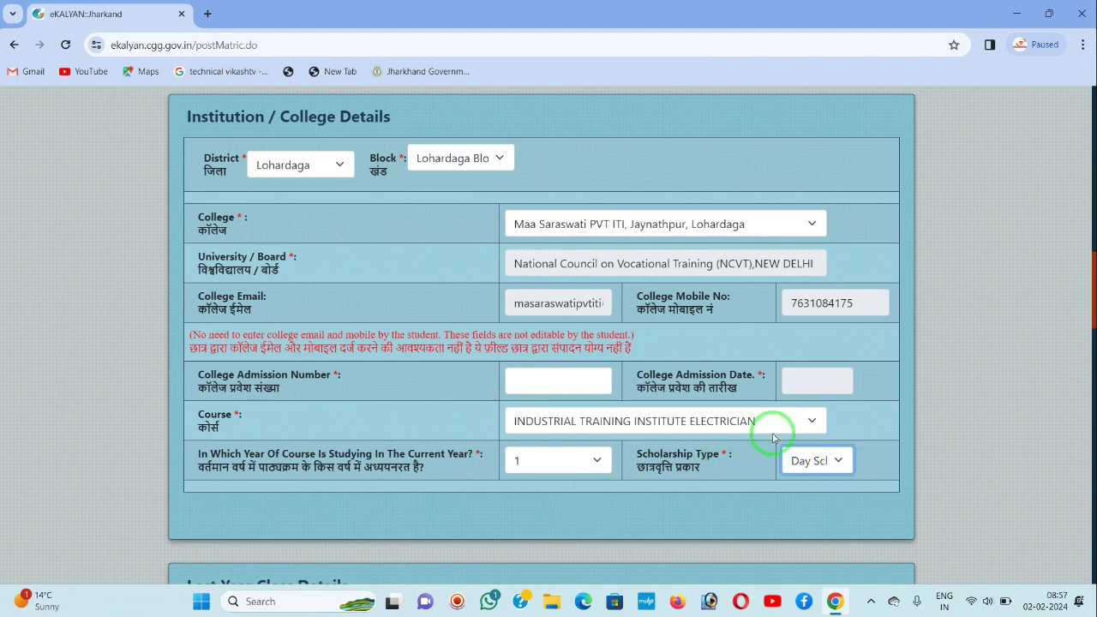
{"action": "scroll", "coordinate": [840, 399], "scroll_direction": "down", "scroll_amount": 4}
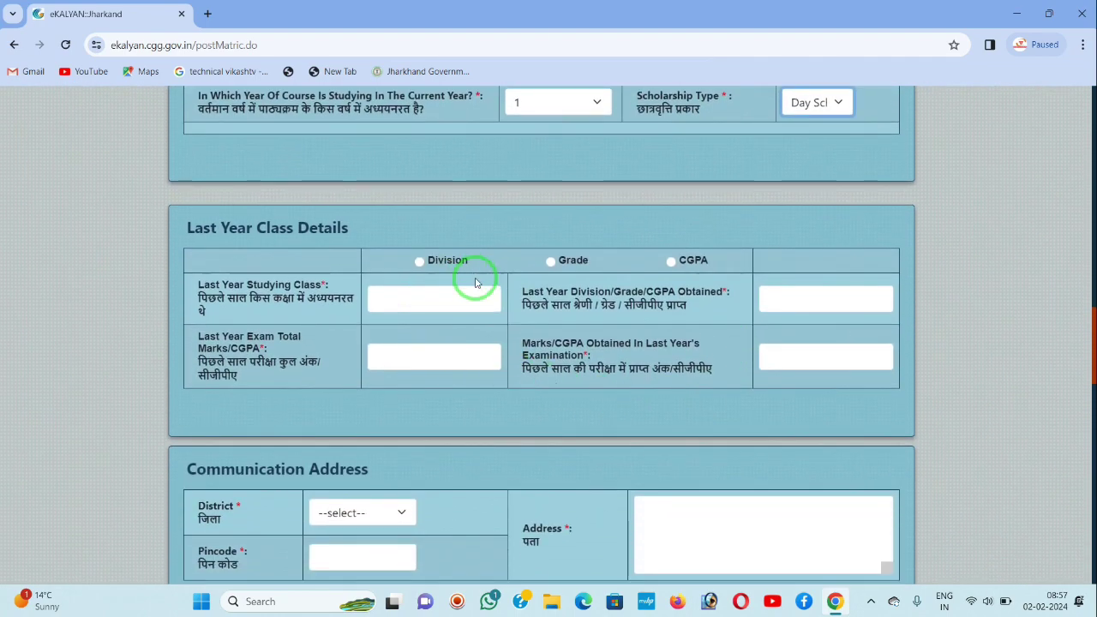
Set the communication address district to Koderma and accept the loading notices.
{"action": "scroll", "coordinate": [402, 386], "scroll_direction": "down", "scroll_amount": 2}
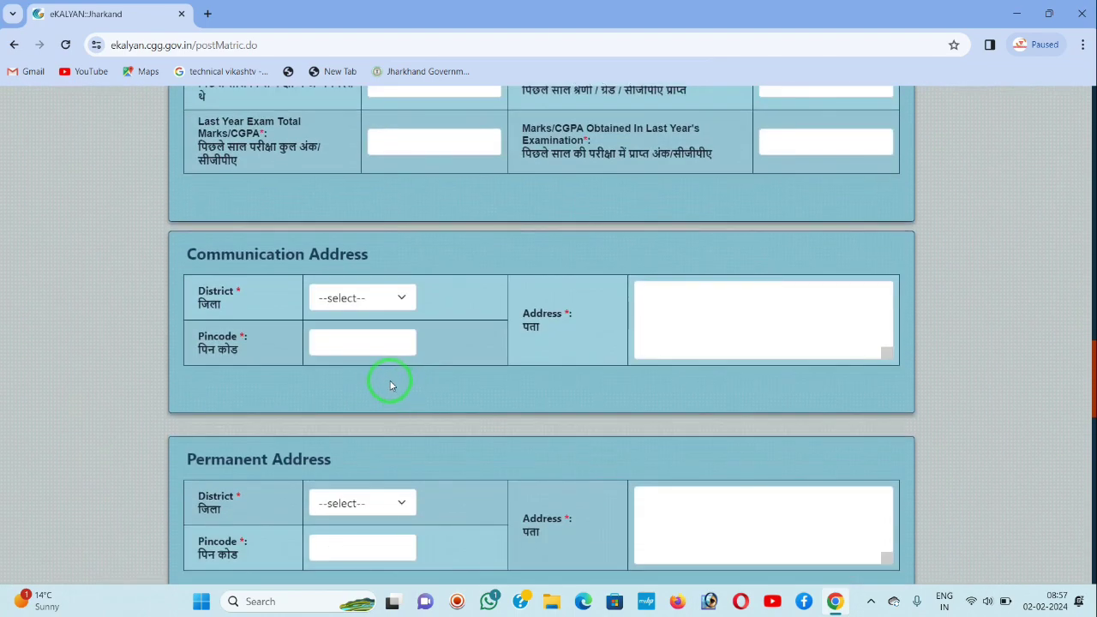
{"action": "left_click", "coordinate": [396, 299]}
{"action": "left_click", "coordinate": [371, 247]}
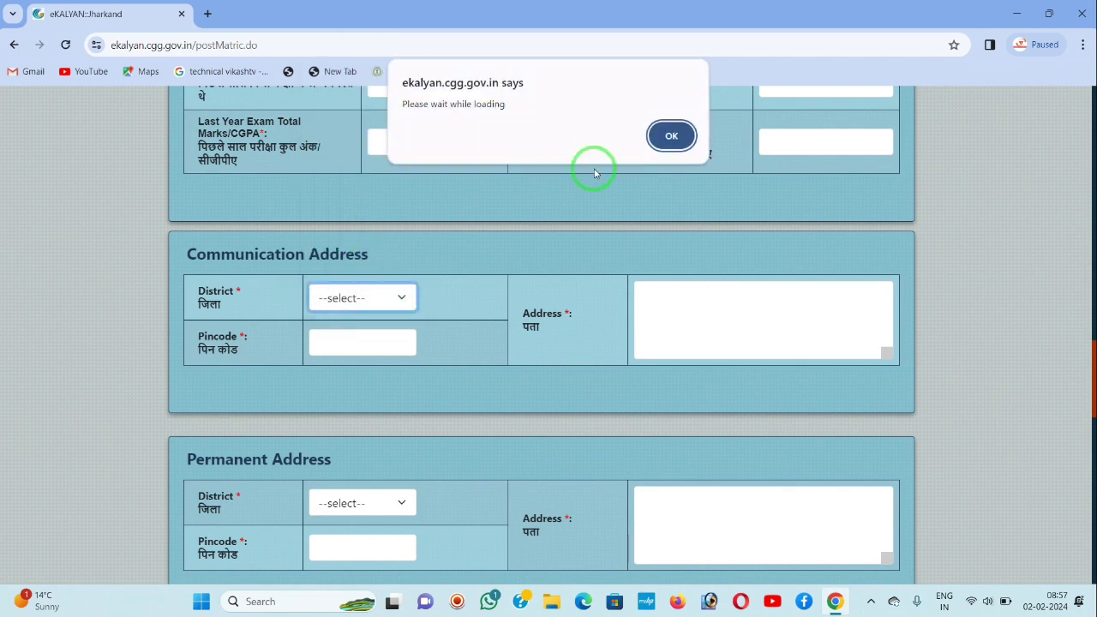
{"action": "left_click", "coordinate": [665, 124]}
{"action": "left_click", "coordinate": [665, 137]}
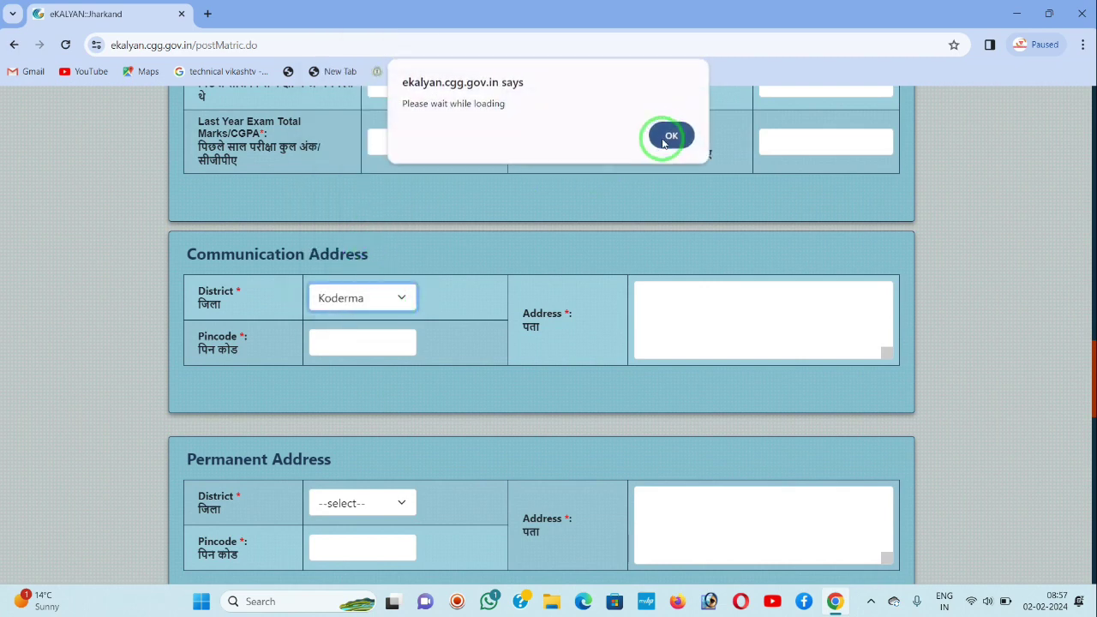
Change the institution's district from Lohardaga to Pakur and accept the loading notice.
{"action": "scroll", "coordinate": [557, 335], "scroll_direction": "up", "scroll_amount": 2}
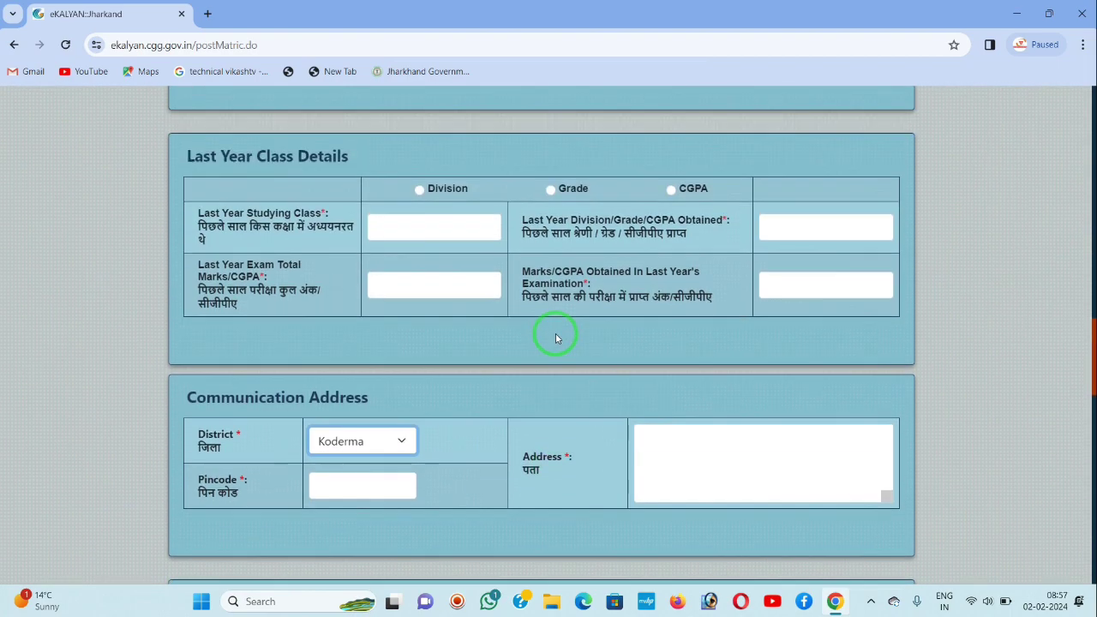
{"action": "scroll", "coordinate": [556, 336], "scroll_direction": "up", "scroll_amount": 4}
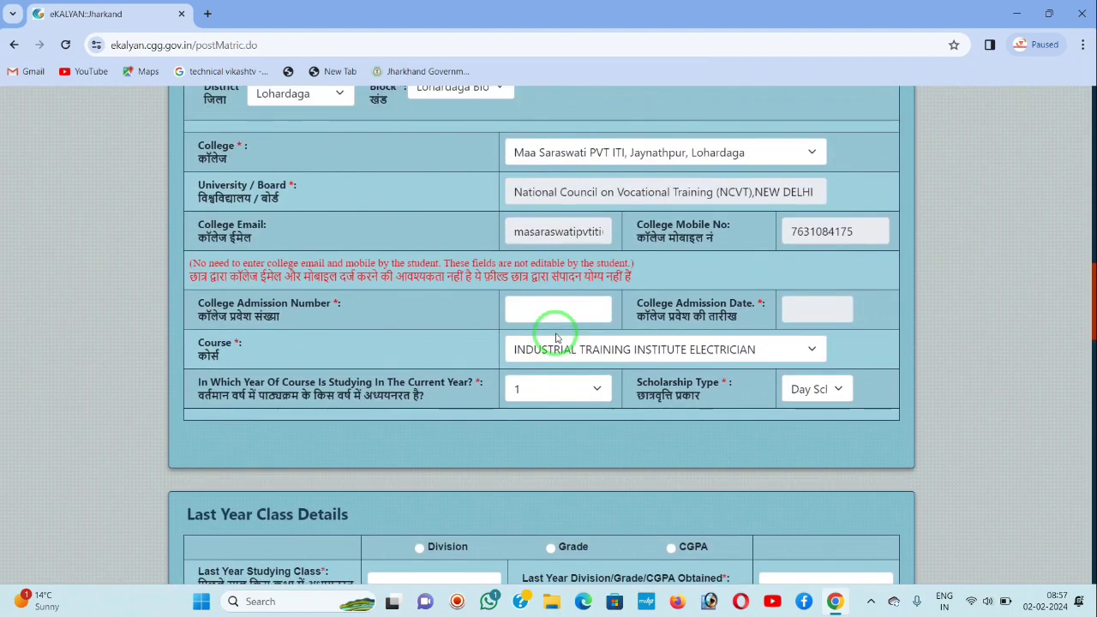
{"action": "scroll", "coordinate": [556, 336], "scroll_direction": "up", "scroll_amount": 2}
{"action": "left_click", "coordinate": [307, 240]}
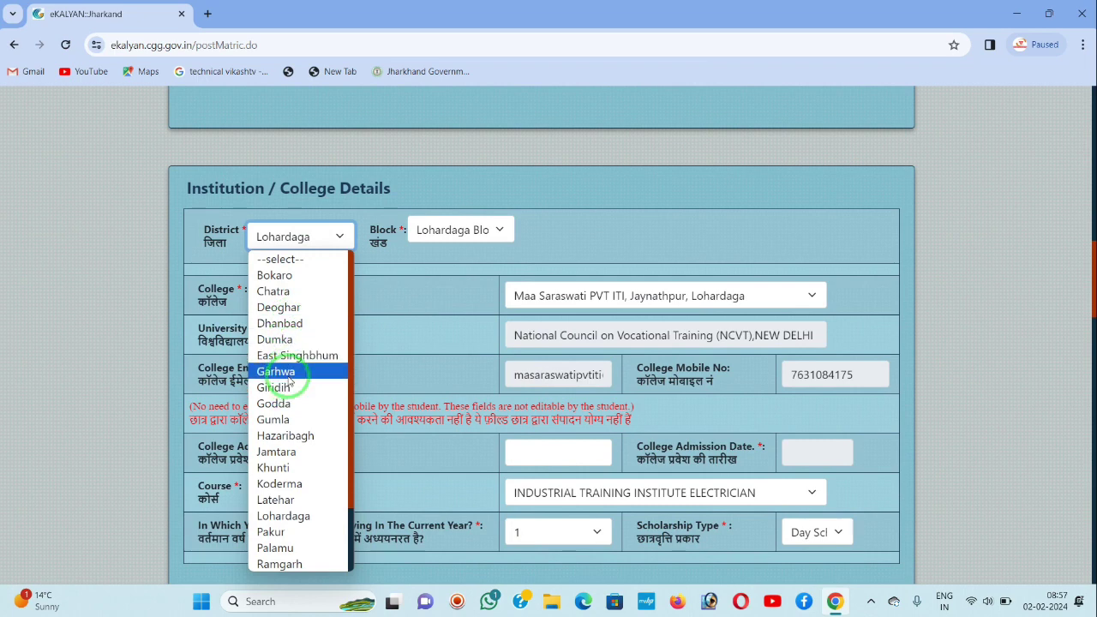
{"action": "left_click", "coordinate": [283, 516]}
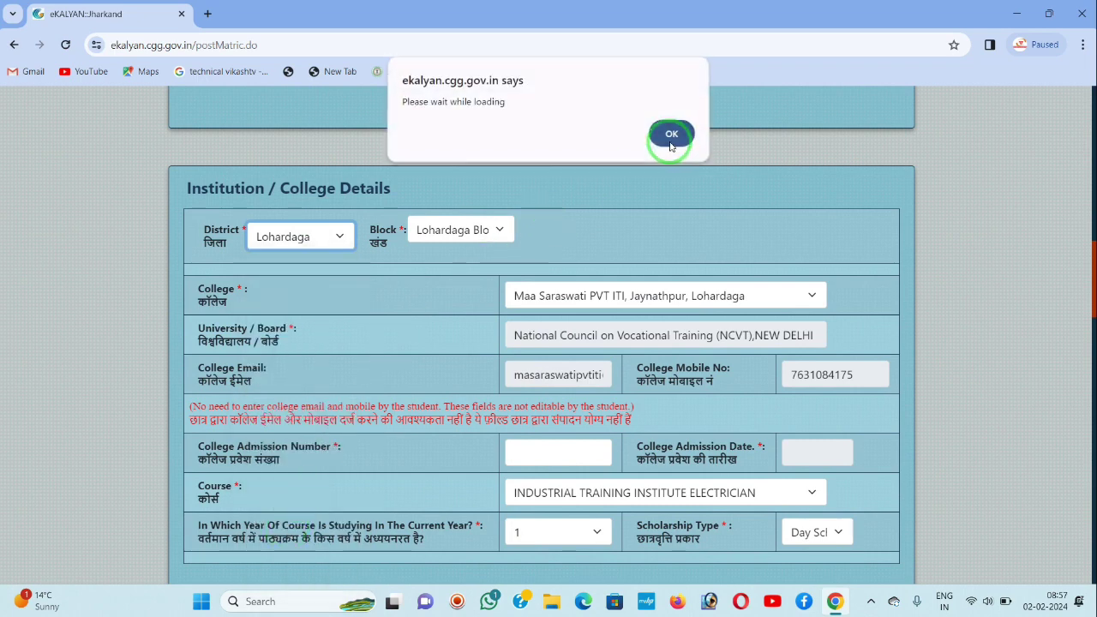
{"action": "left_click", "coordinate": [664, 140]}
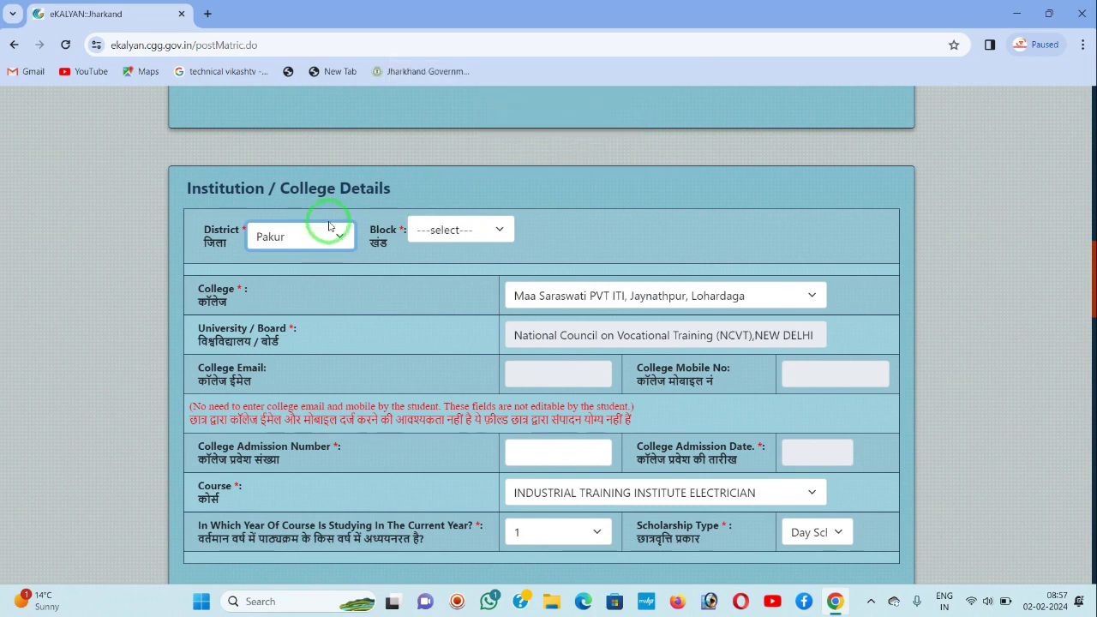
Set the institution's district to Palamu and accept the loading notices.
{"action": "left_click", "coordinate": [299, 236]}
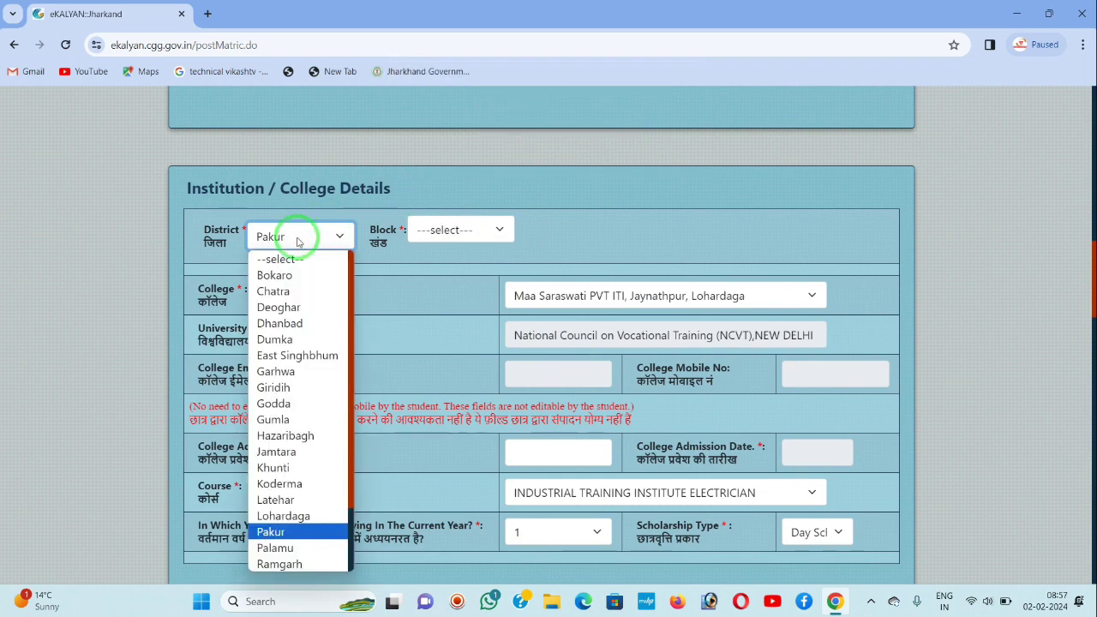
{"action": "left_click", "coordinate": [291, 549]}
{"action": "left_click", "coordinate": [660, 133]}
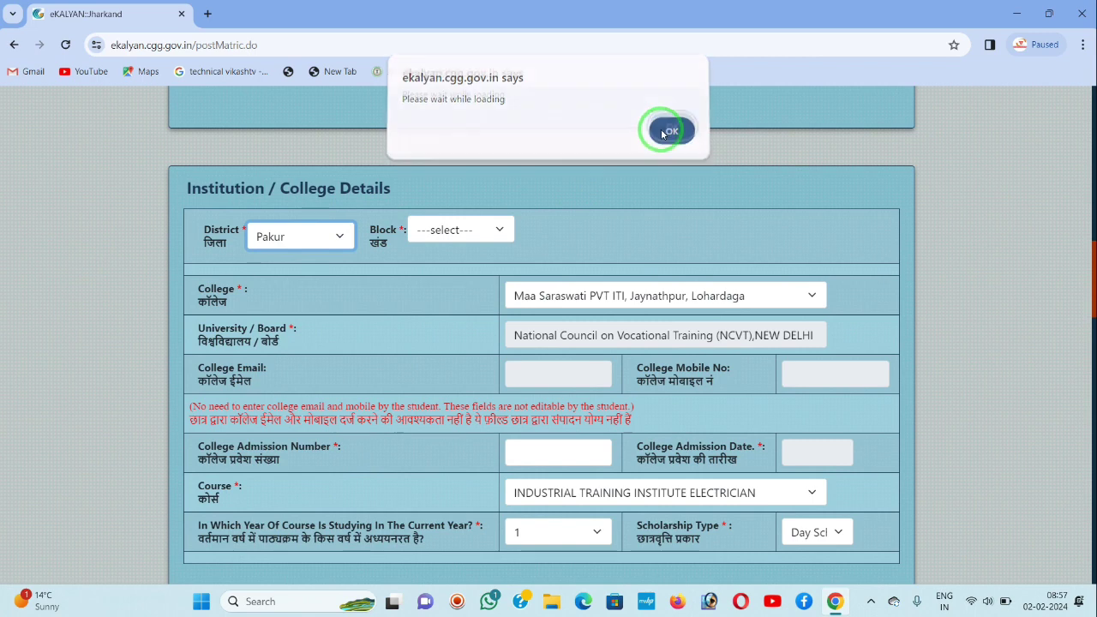
{"action": "left_click", "coordinate": [667, 136]}
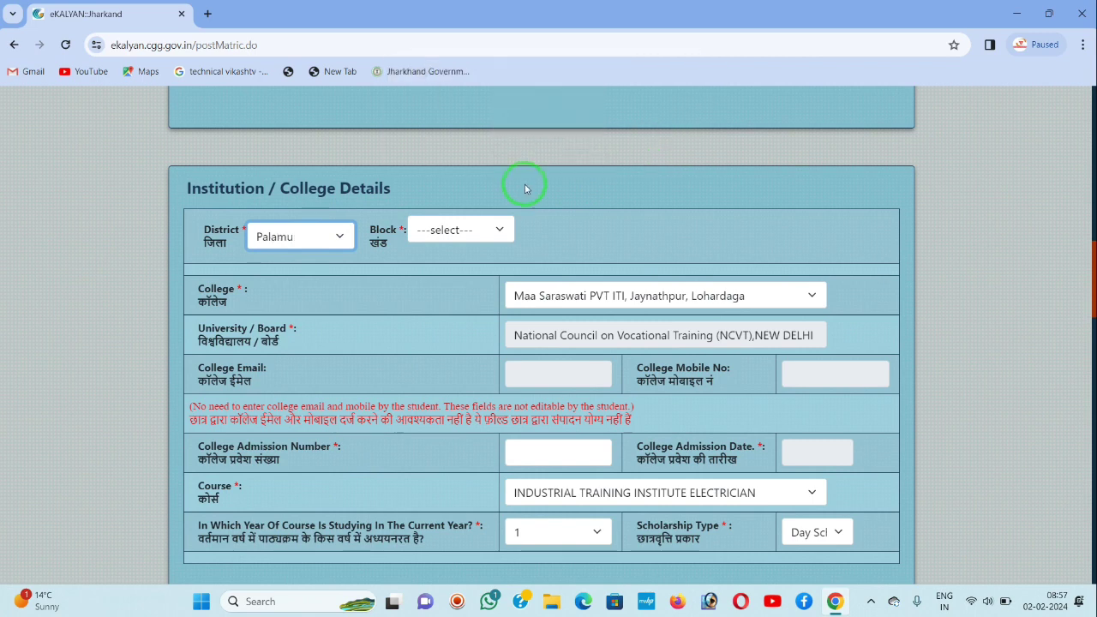
Set the institution's block to Bishrampur and accept the repeated loading notices.
{"action": "left_click", "coordinate": [437, 231]}
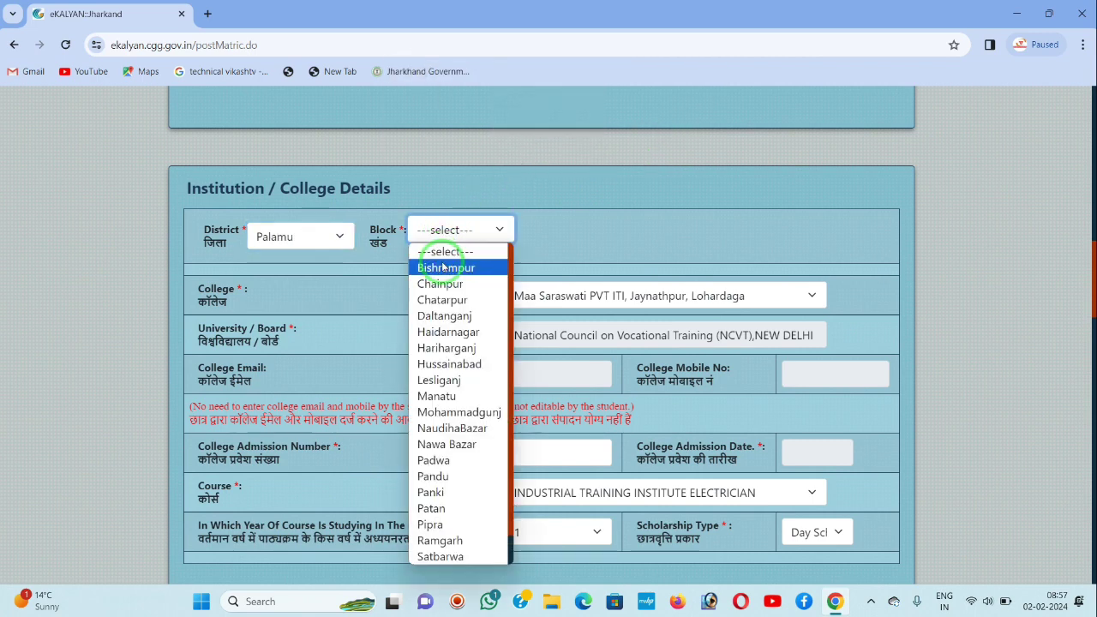
{"action": "left_click", "coordinate": [463, 229]}
{"action": "left_click", "coordinate": [672, 135]}
{"action": "left_click", "coordinate": [673, 139]}
{"action": "left_click", "coordinate": [674, 140]}
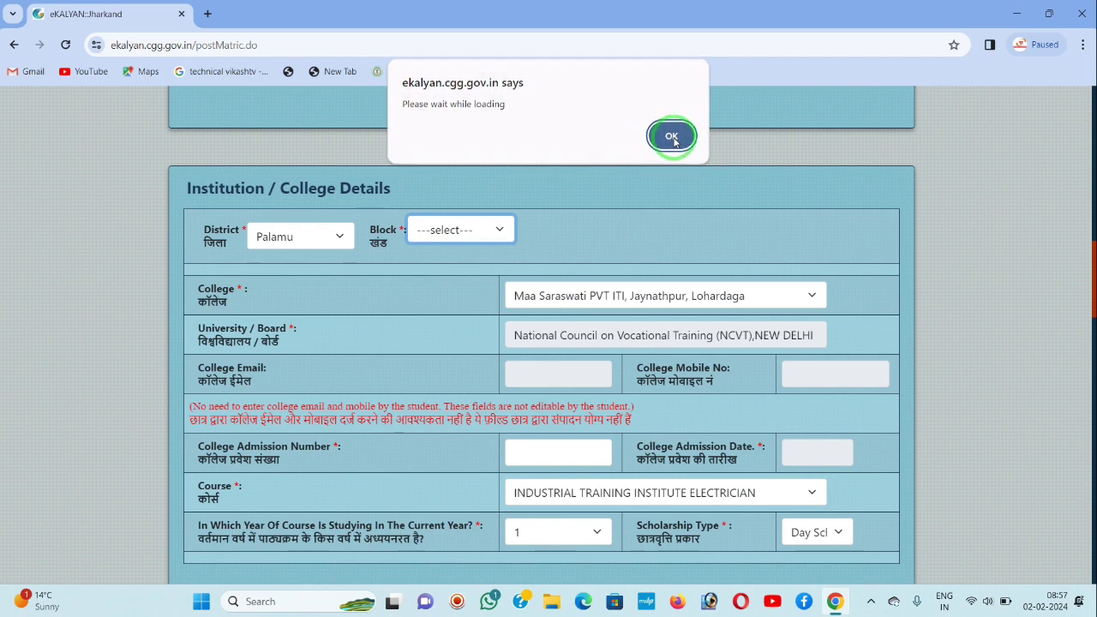
{"action": "left_click", "coordinate": [672, 138]}
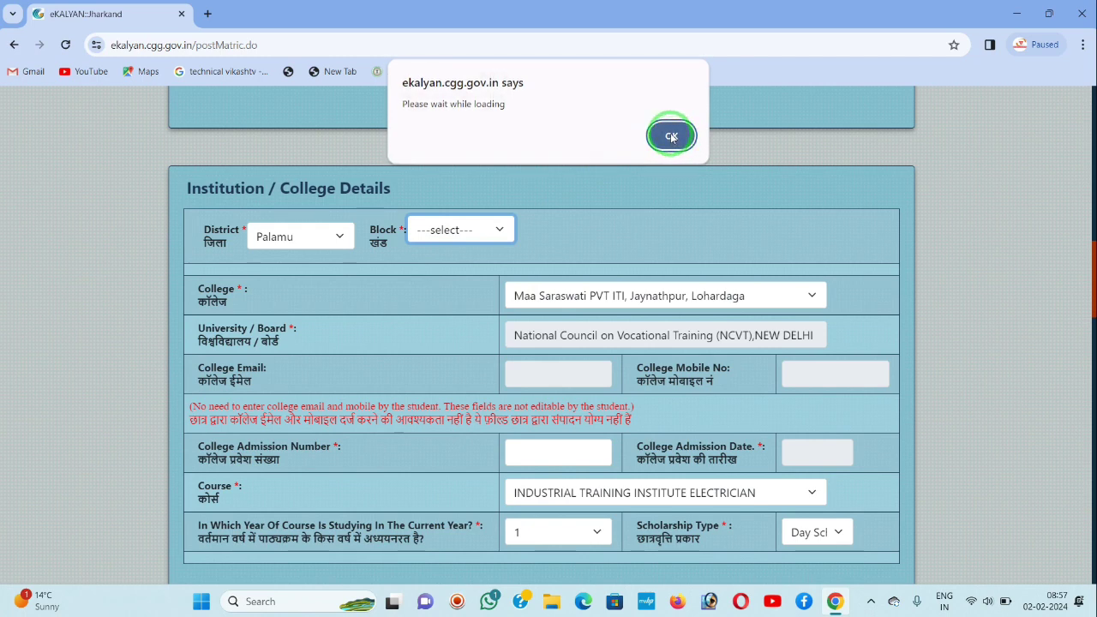
{"action": "left_click", "coordinate": [668, 141]}
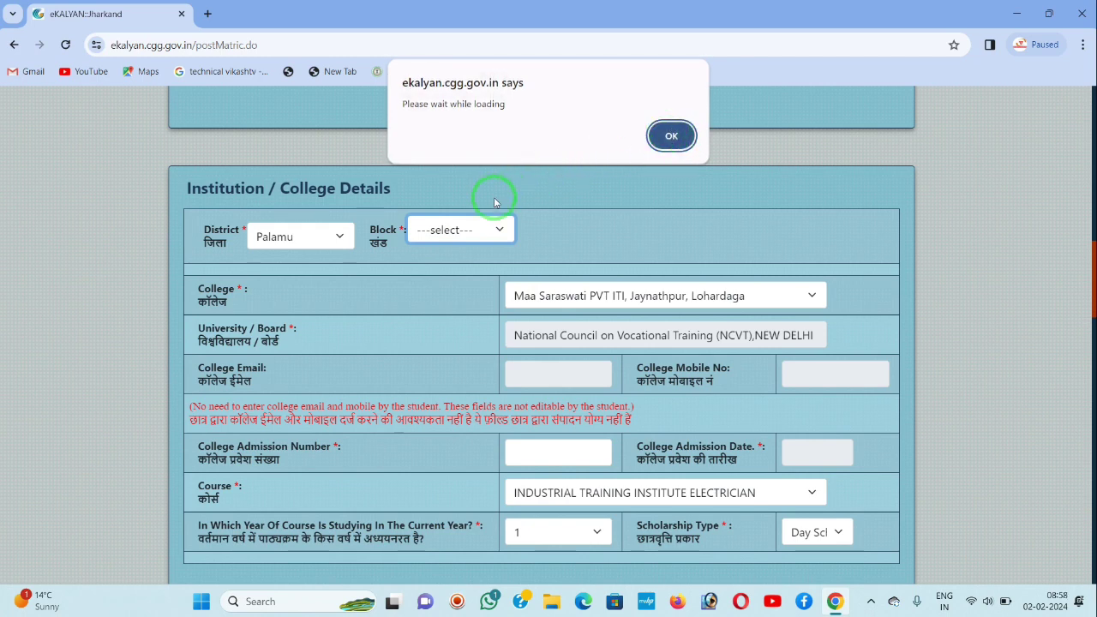
{"action": "left_click", "coordinate": [671, 136]}
{"action": "left_click", "coordinate": [671, 133]}
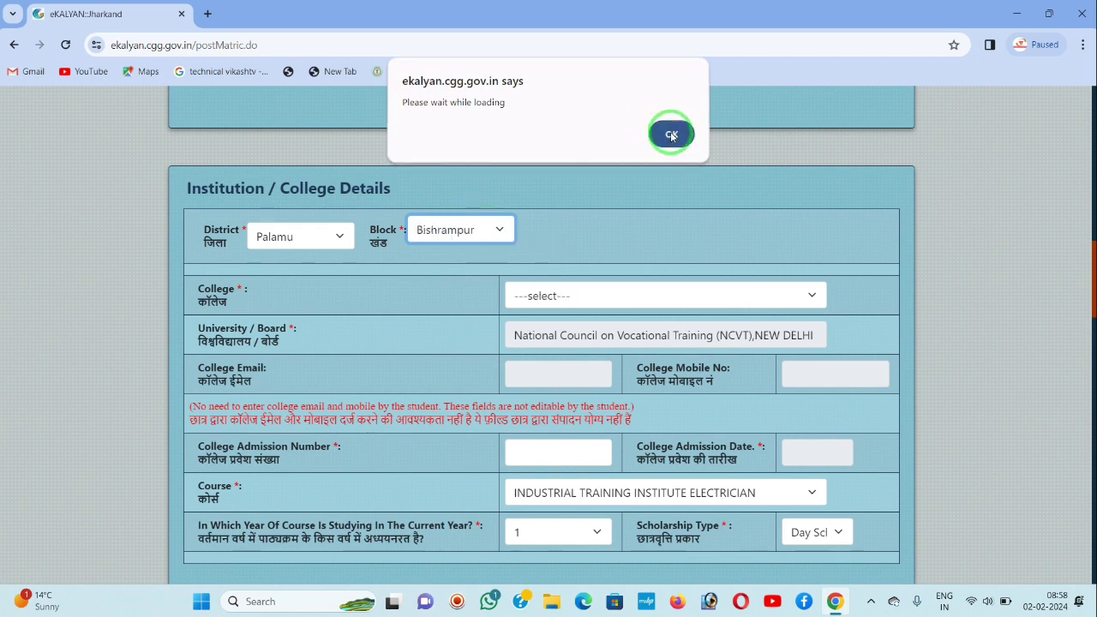
Check which colleges are offered for the Bishrampur block in the institution details.
{"action": "left_click", "coordinate": [637, 282]}
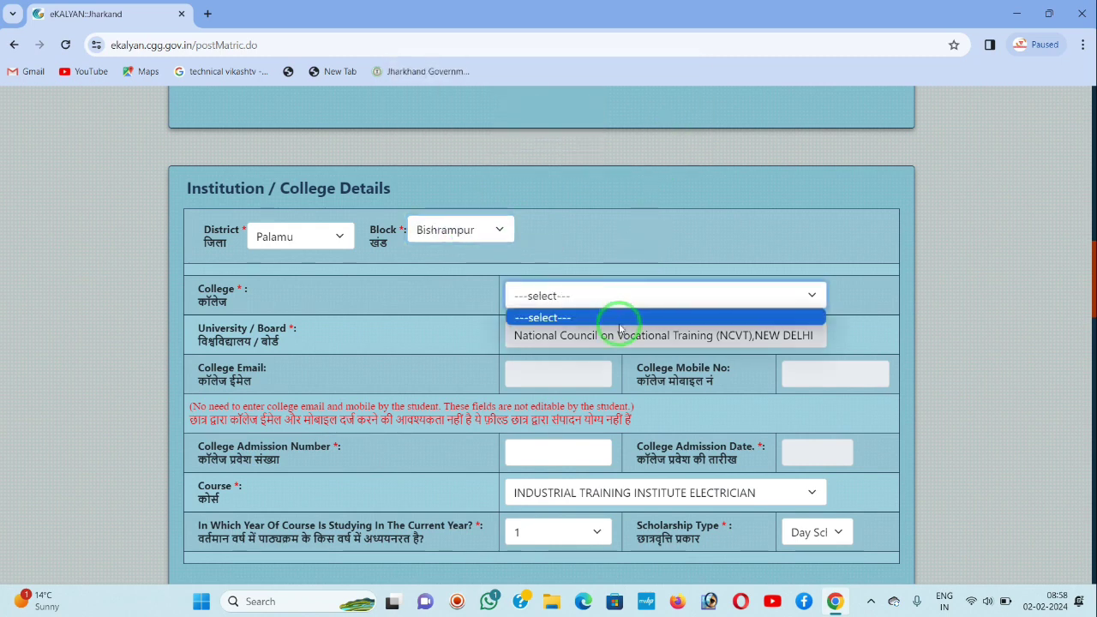
{"action": "left_click", "coordinate": [574, 334]}
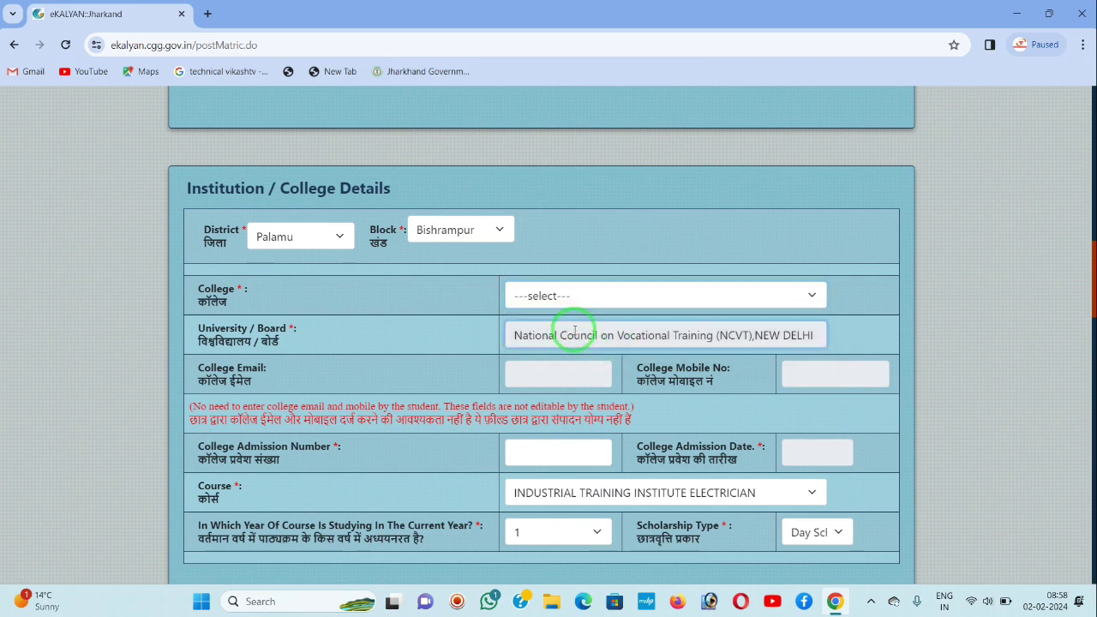
{"action": "left_click", "coordinate": [591, 299]}
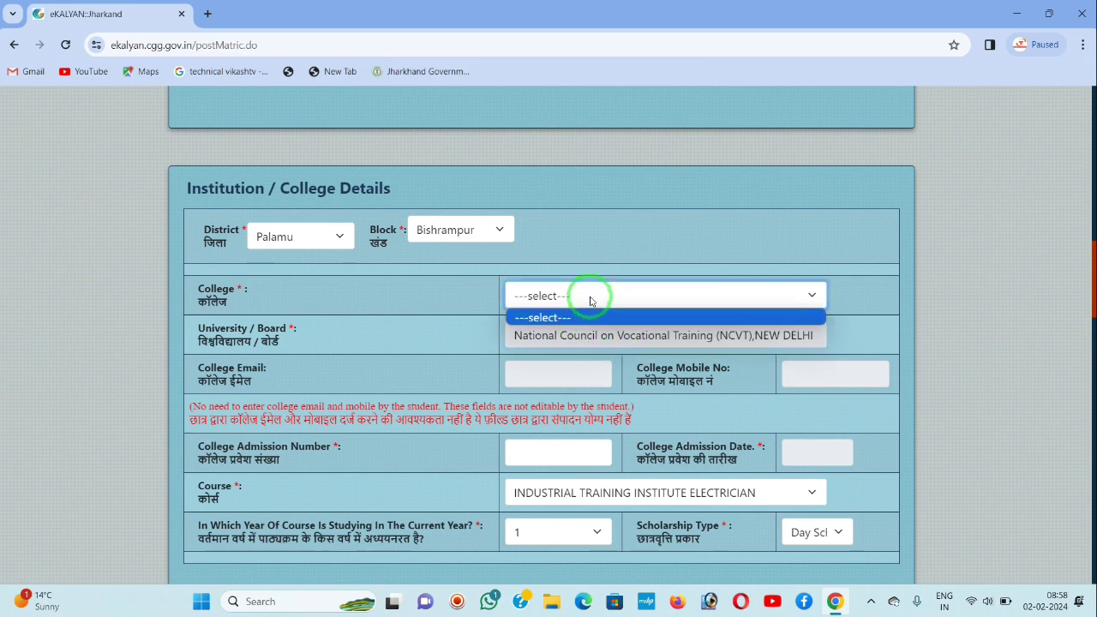
{"action": "left_click", "coordinate": [591, 300]}
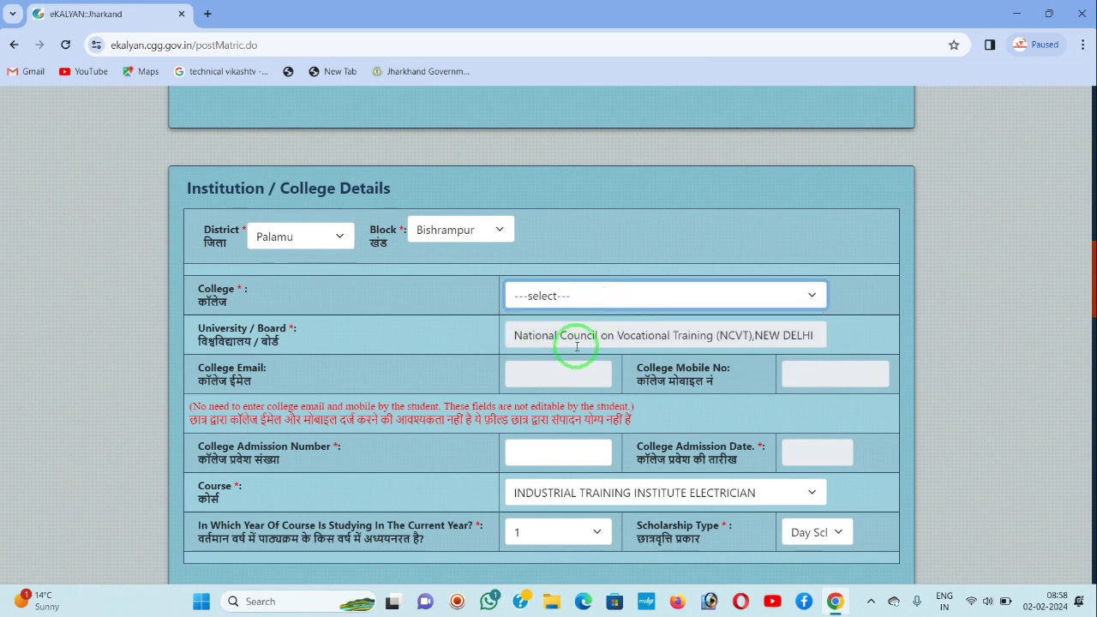
{"action": "left_click", "coordinate": [600, 294]}
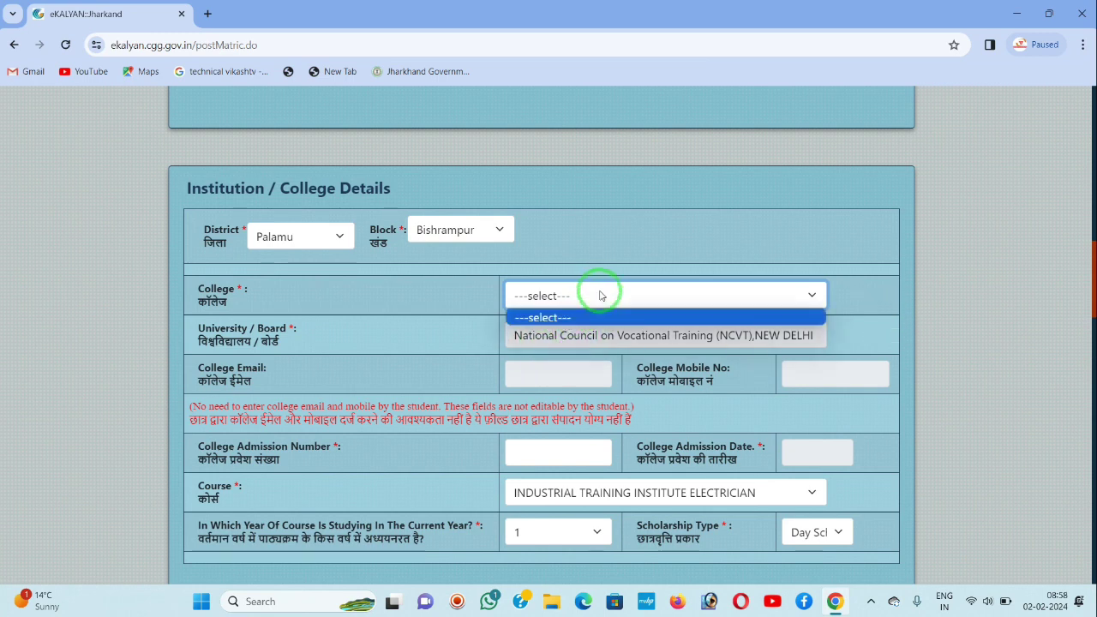
{"action": "left_click", "coordinate": [592, 302]}
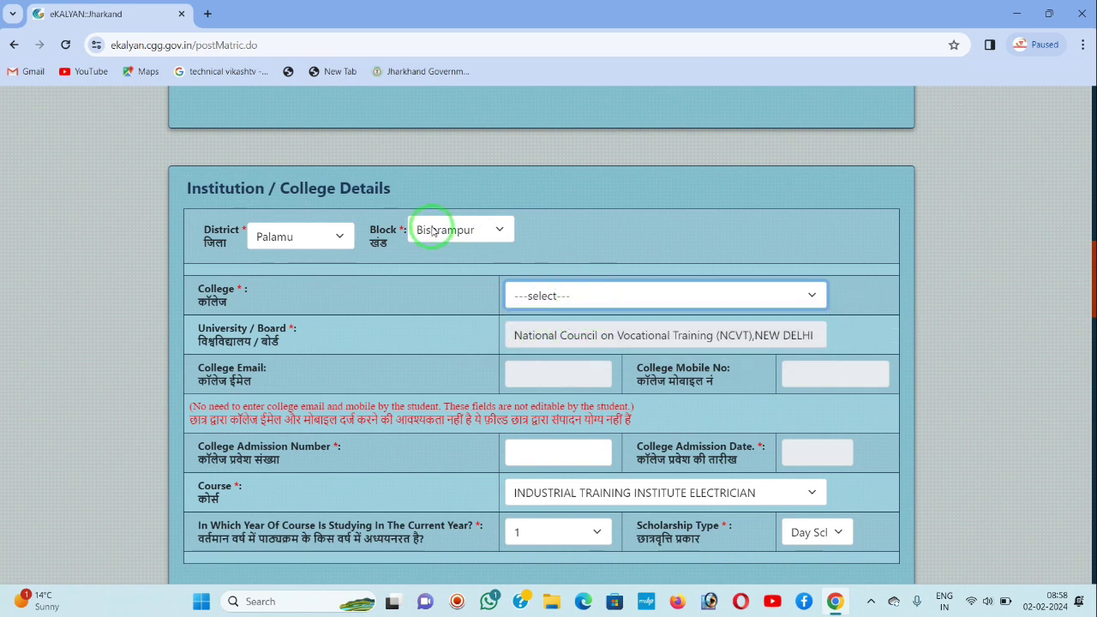